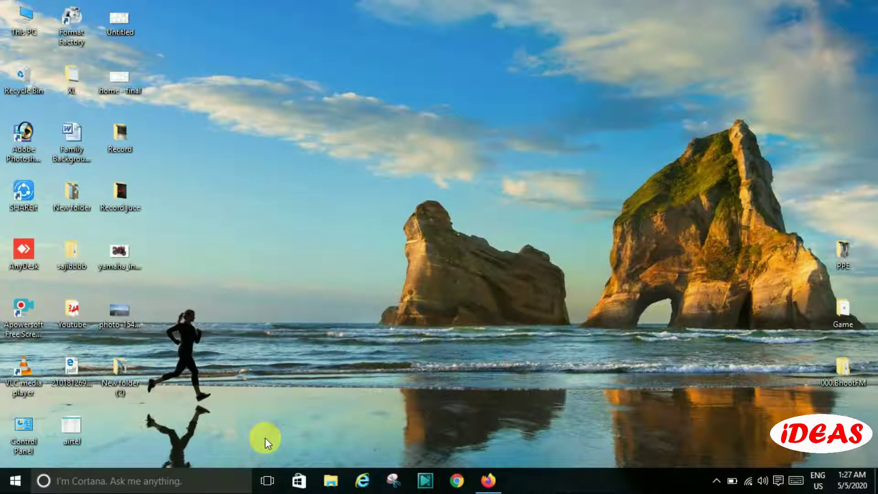
Launch Adobe Photoshop 7.0 from its desktop shortcut
double_click(17, 146)
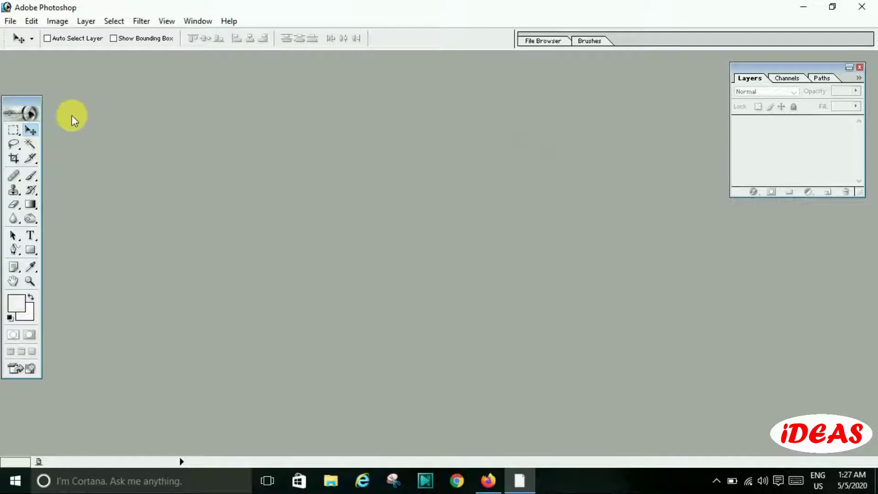
Open the road photo and yamaha_india_yzf-r1 from the Desktop, discarding the road photo's colour profile
left_click(10, 21)
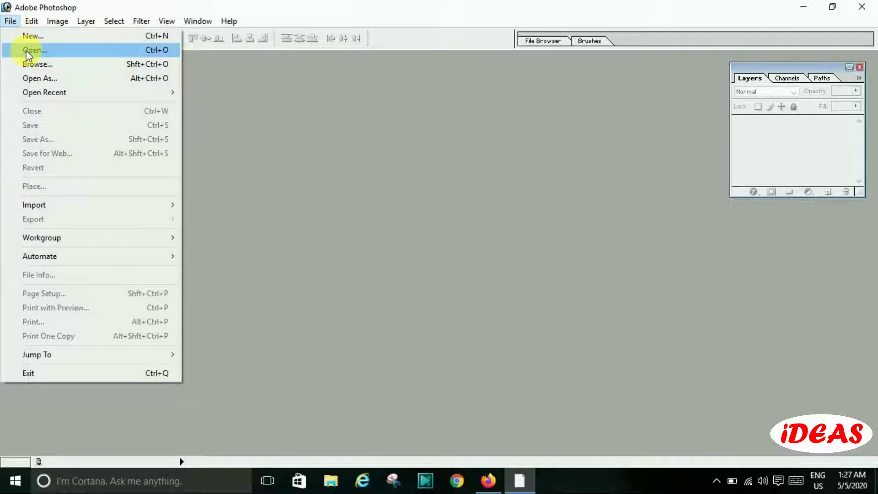
left_click(10, 22)
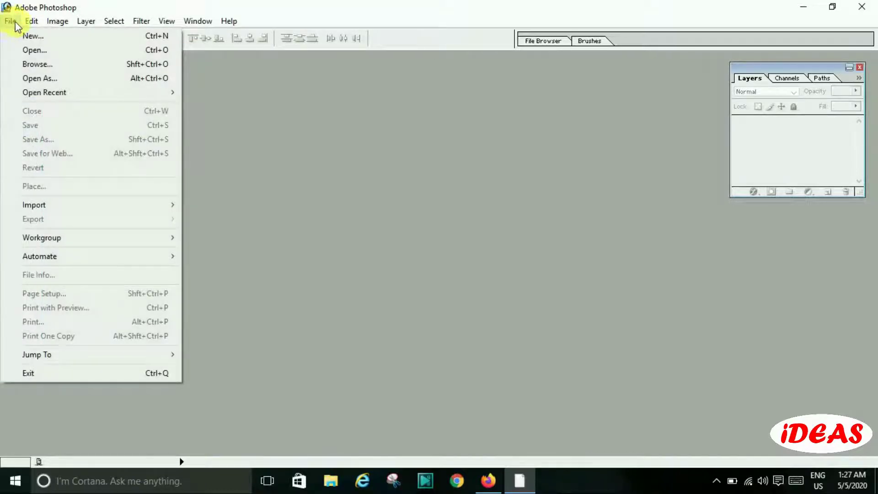
left_click(33, 50)
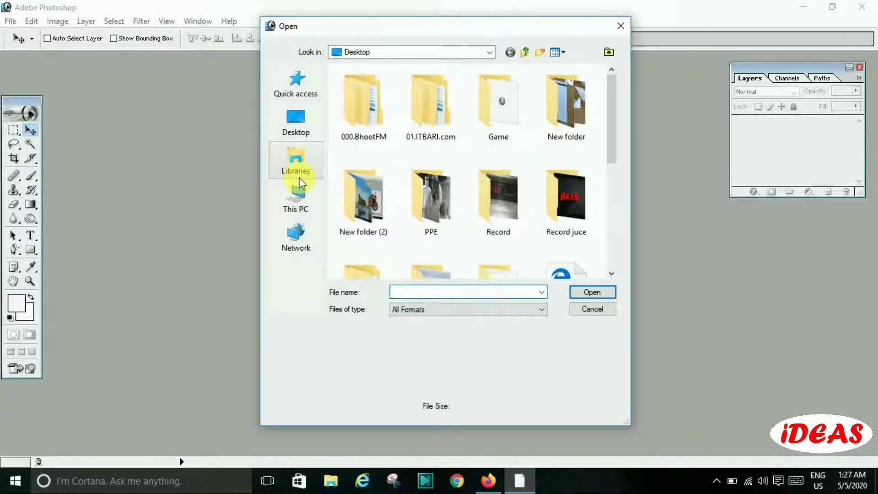
left_click(302, 127)
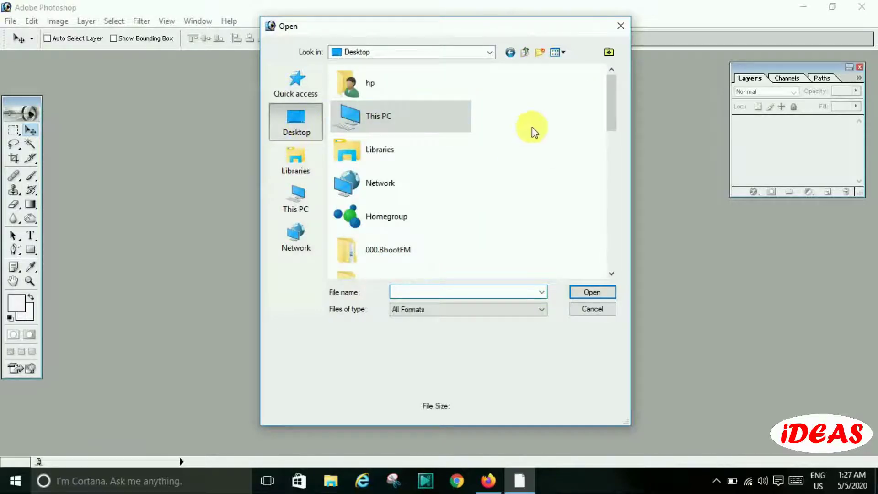
left_click_drag(612, 125, 610, 271)
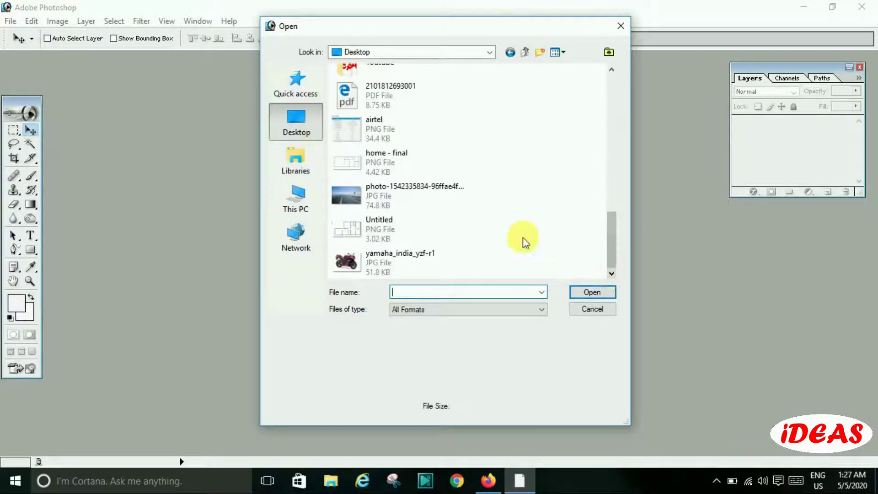
left_click(383, 193)
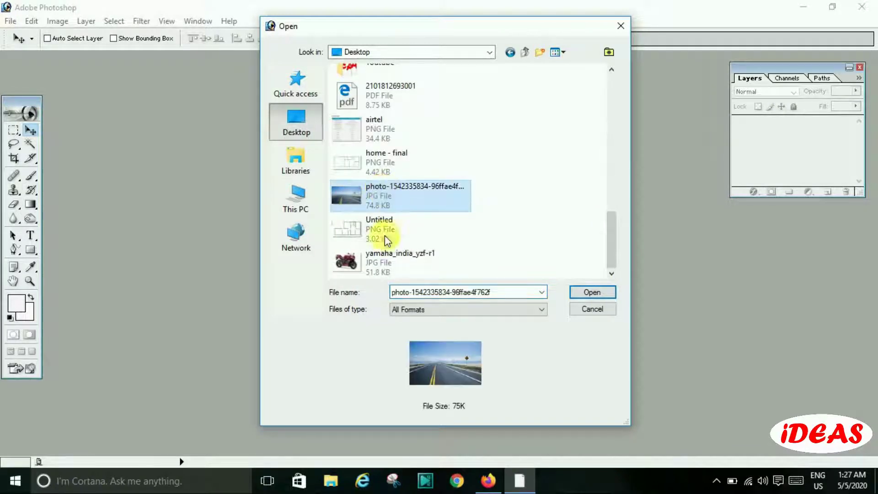
left_click(389, 269, "ctrl")
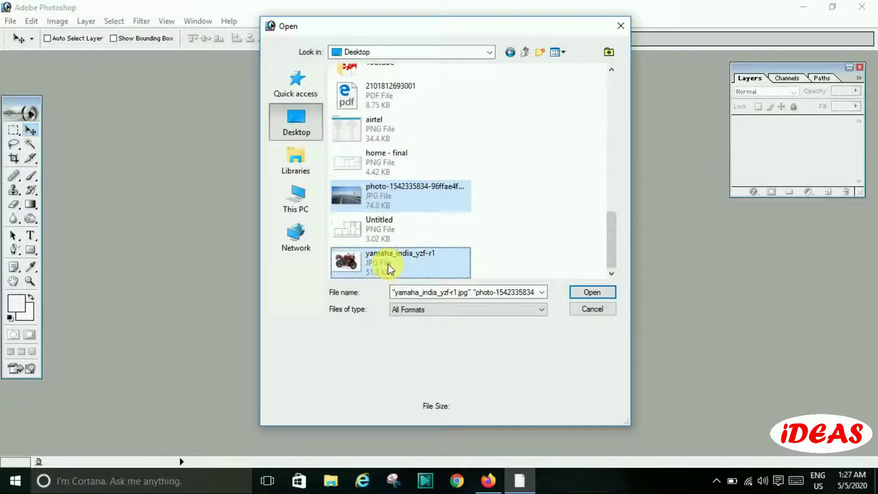
left_click(586, 295)
left_click(518, 288)
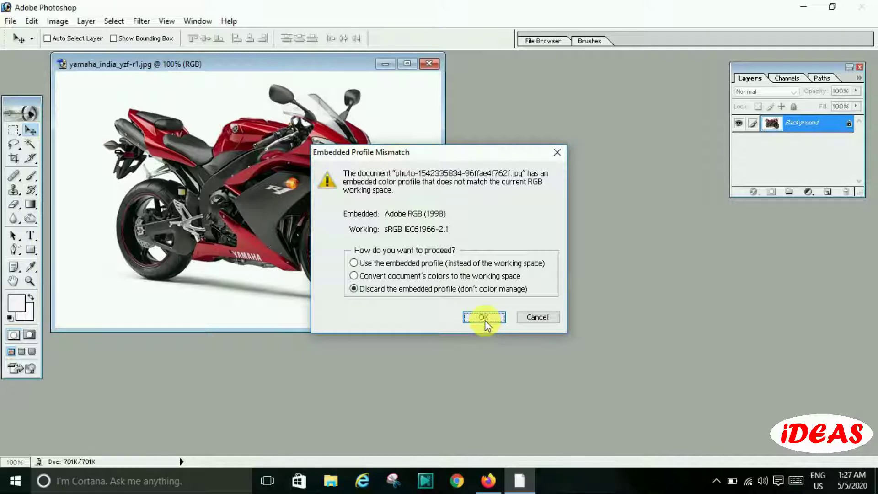
left_click(483, 318)
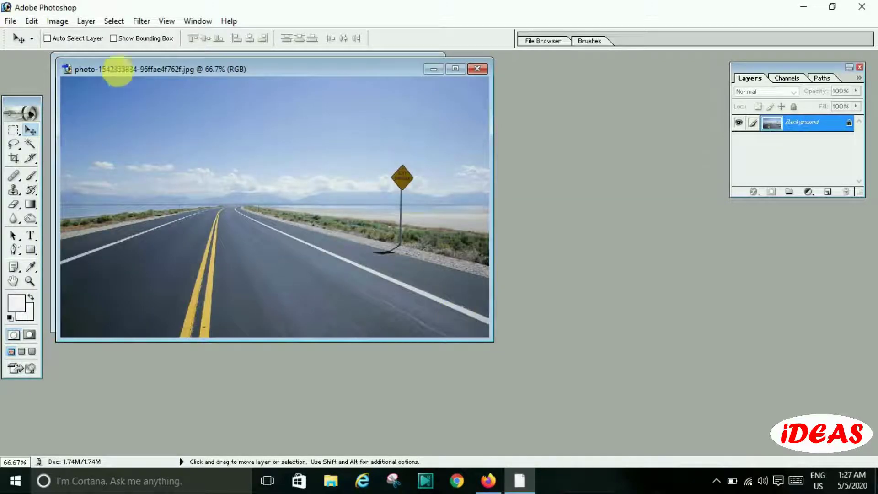
Arrange both windows, copy the Yamaha image to Layer 1 with Ctrl+J, and hide Background
mouse_move(122, 68)
left_mouse_down()
mouse_move(255, 96)
mouse_move(240, 100)
left_mouse_up()
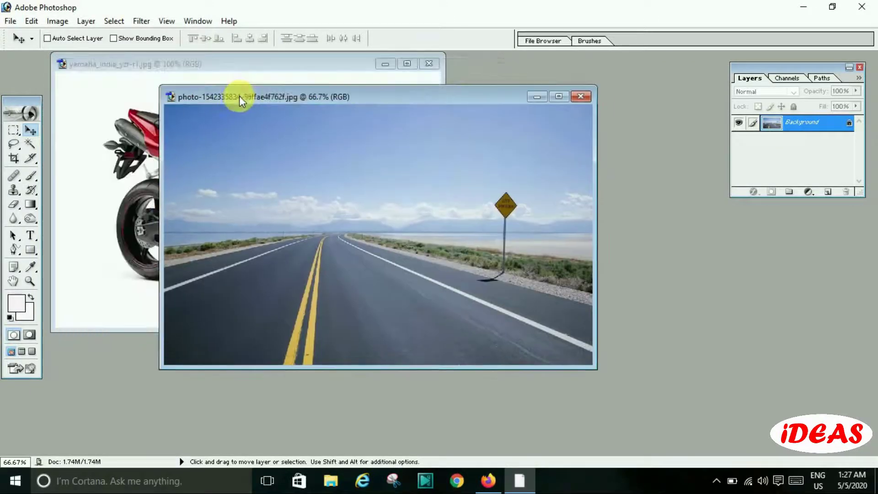
left_click(234, 69)
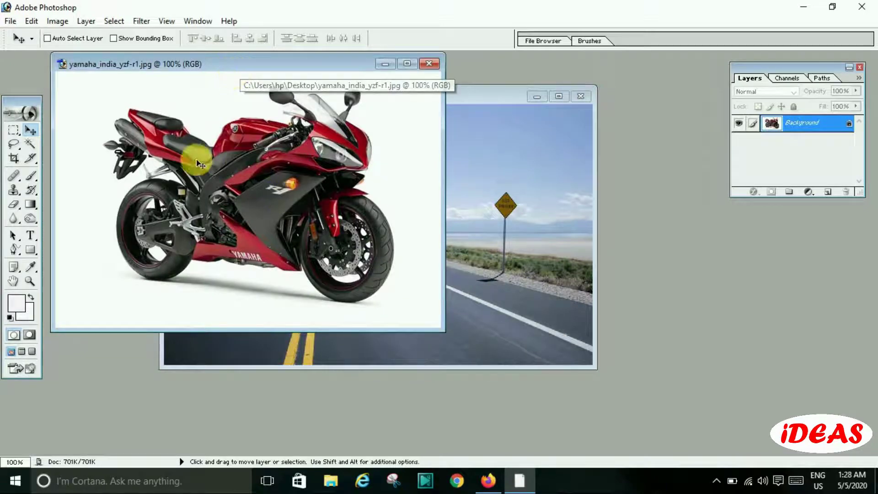
left_click_drag(300, 74, 235, 125)
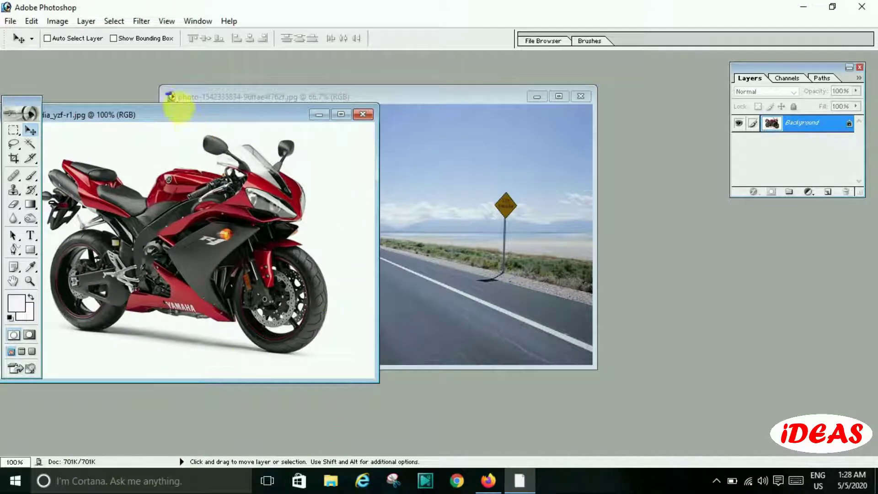
left_click_drag(178, 113, 266, 111)
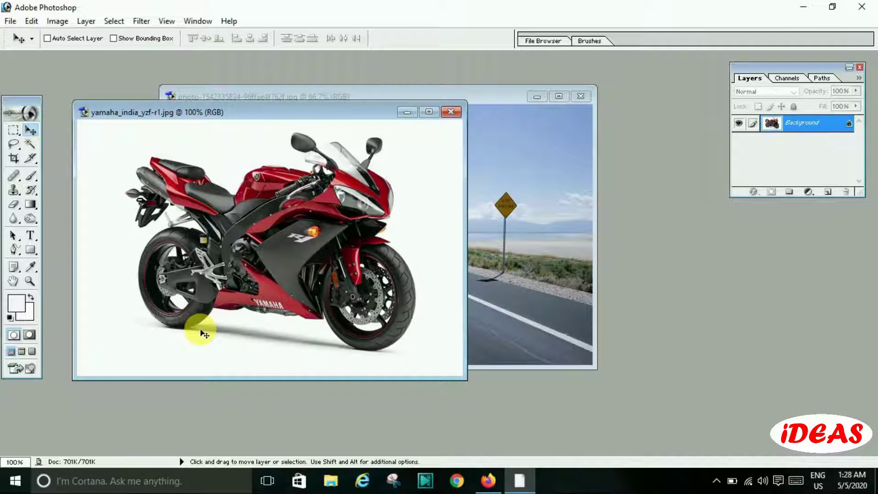
key("ctrl+j")
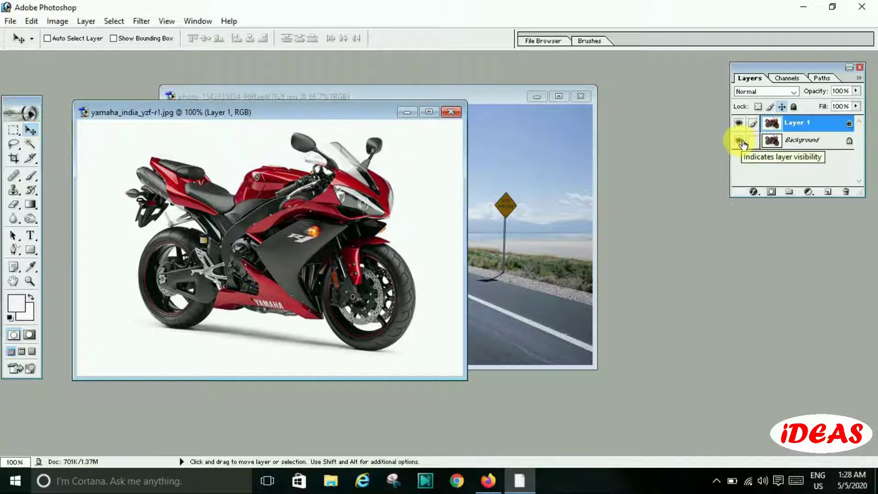
left_click(740, 141)
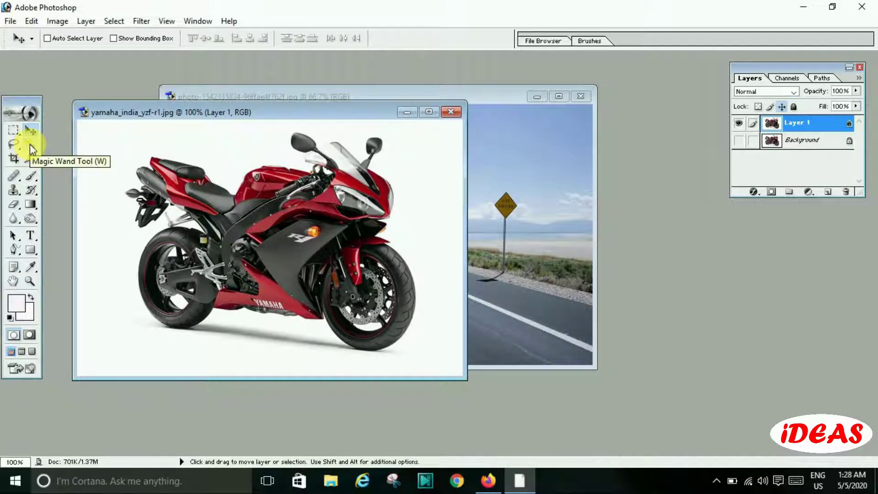
Use the Magic Wand to delete the white backdrop and the white shadow under the bike, then deselect
left_click(30, 148)
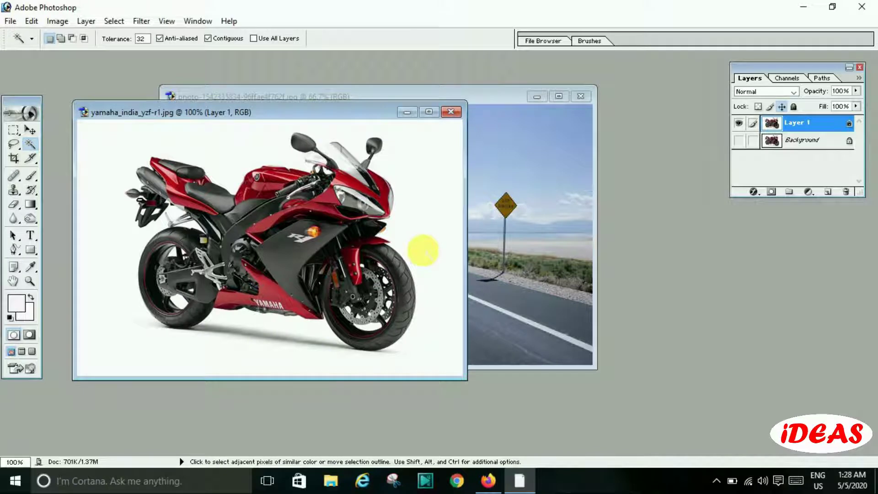
left_click(182, 141)
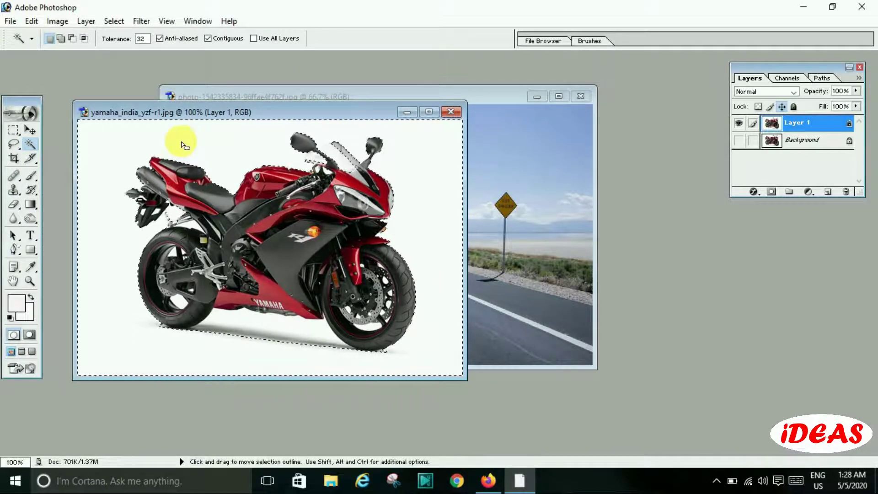
key("Delete")
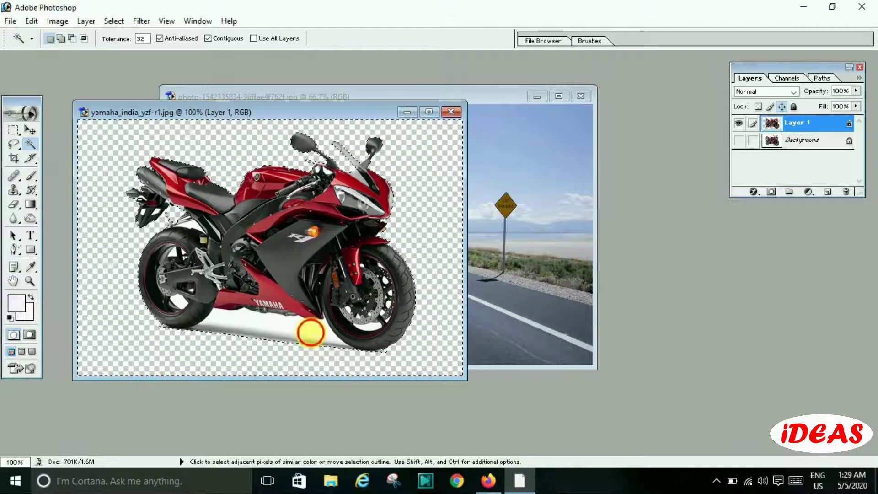
left_click(312, 335)
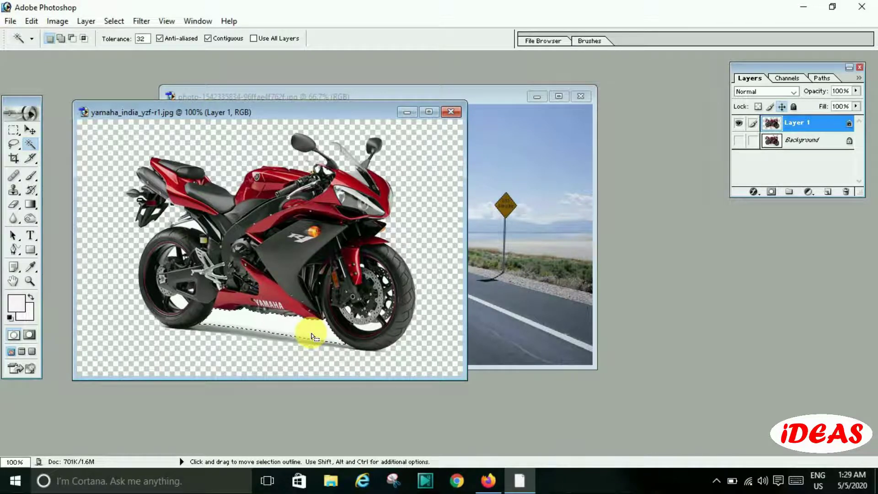
key("Delete")
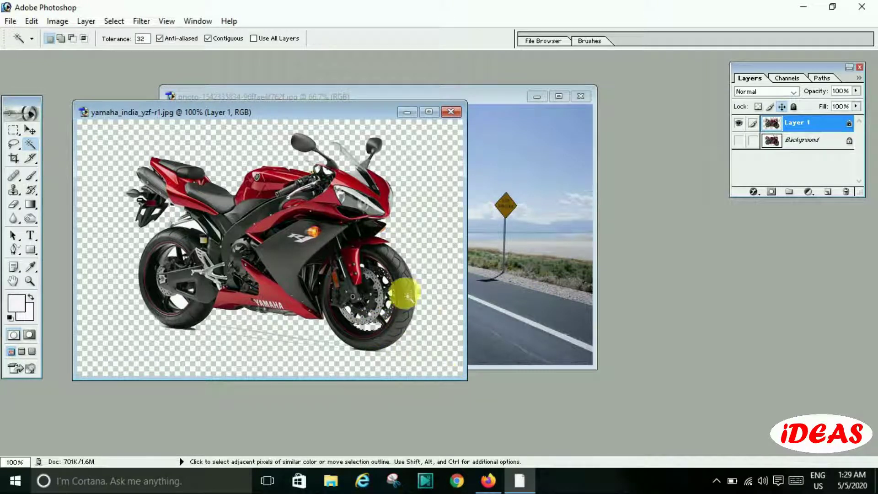
key("ctrl+d")
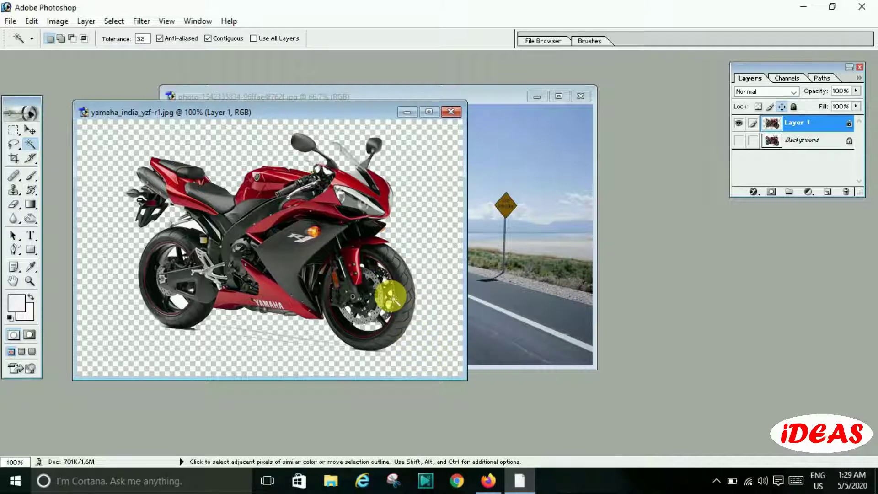
left_click(393, 299)
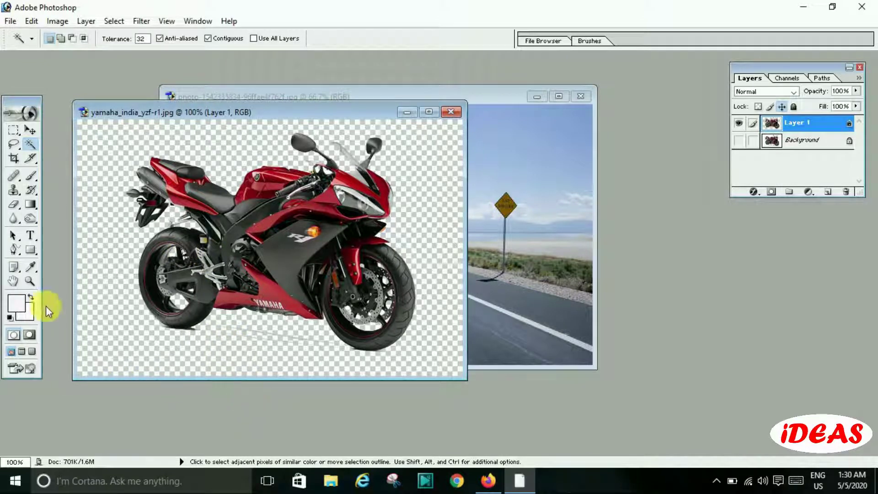
Zoom in to 400% on the underside of the Yamaha's front wheel
left_click(30, 281)
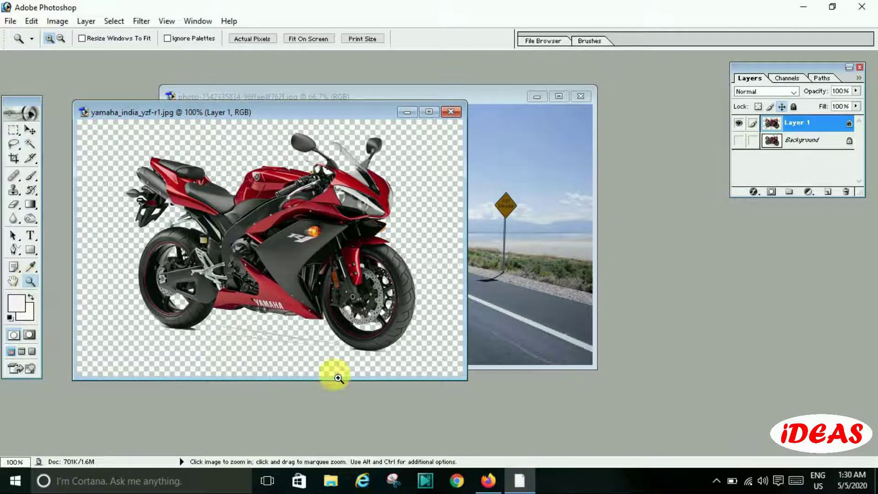
left_click(300, 349)
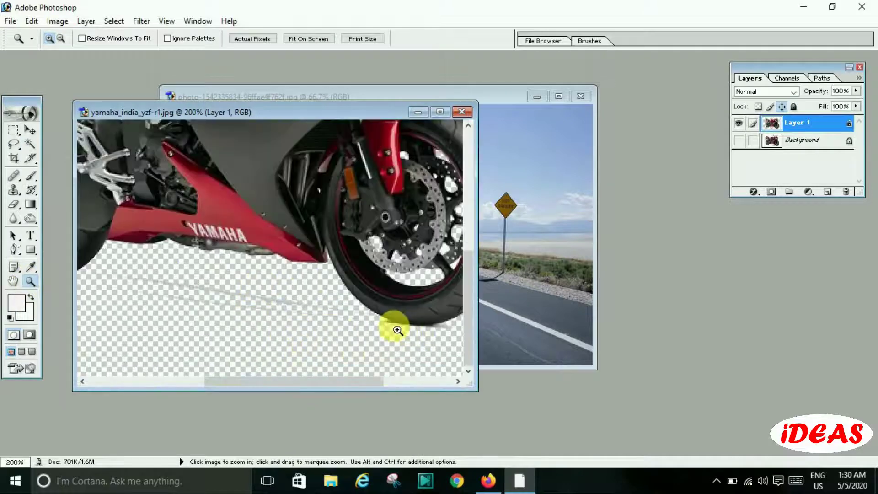
mouse_move(474, 388)
left_mouse_down()
mouse_move(557, 420)
mouse_move(754, 411)
mouse_move(768, 418)
mouse_move(770, 431)
left_mouse_up()
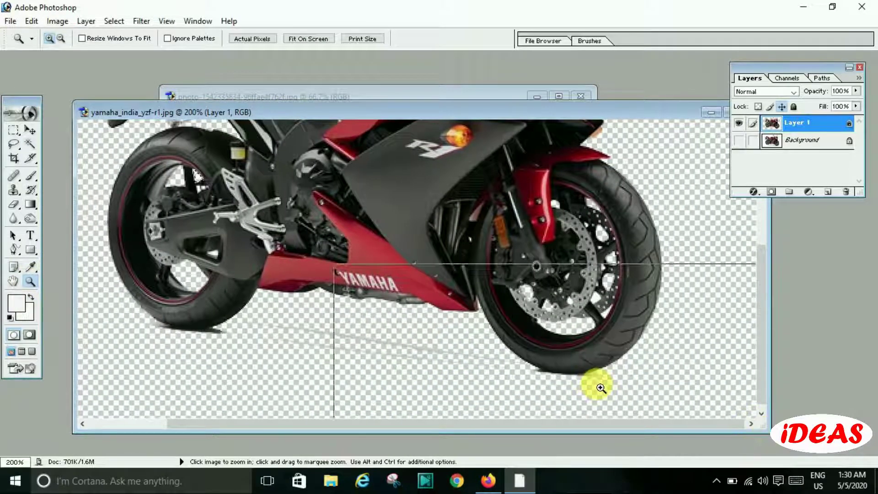
left_click(597, 385)
left_click(483, 376)
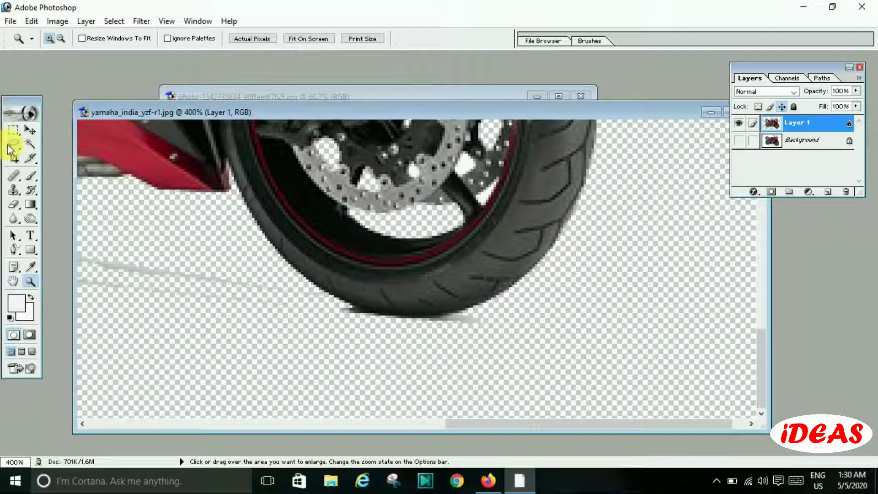
left_click(11, 144)
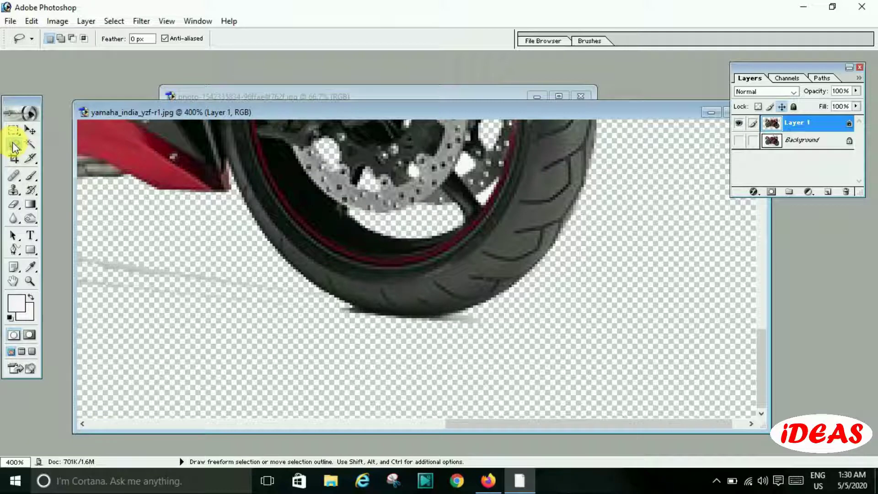
Lasso the grey shadow below the front tyre and delete it
left_click(13, 145)
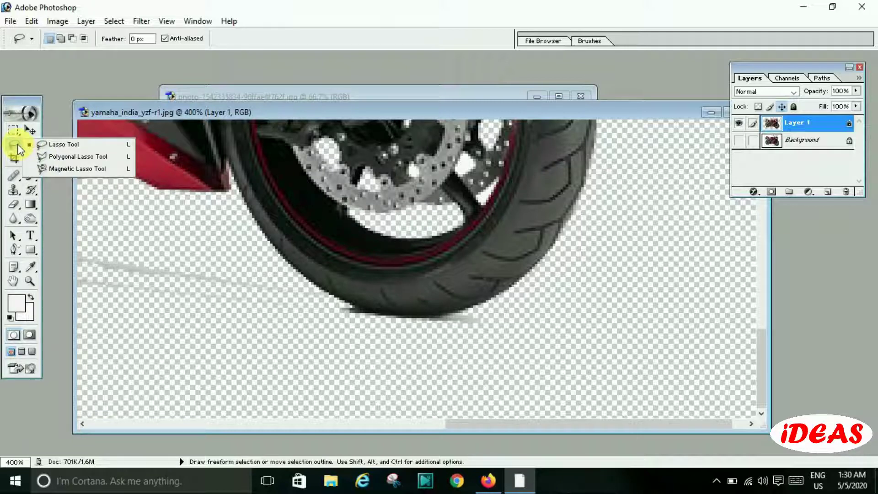
left_click(15, 143)
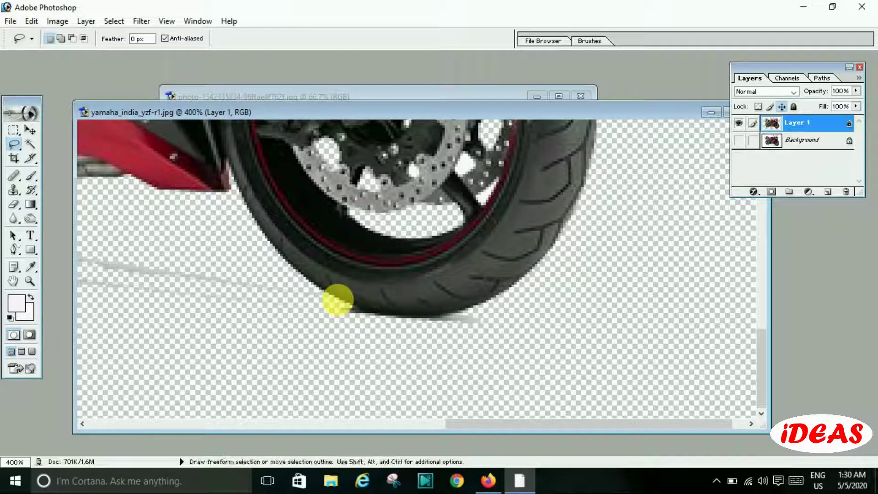
mouse_move(337, 300)
left_mouse_down()
mouse_move(415, 317)
mouse_move(494, 314)
mouse_move(505, 349)
mouse_move(319, 372)
mouse_move(183, 333)
mouse_move(131, 294)
mouse_move(95, 241)
left_mouse_up()
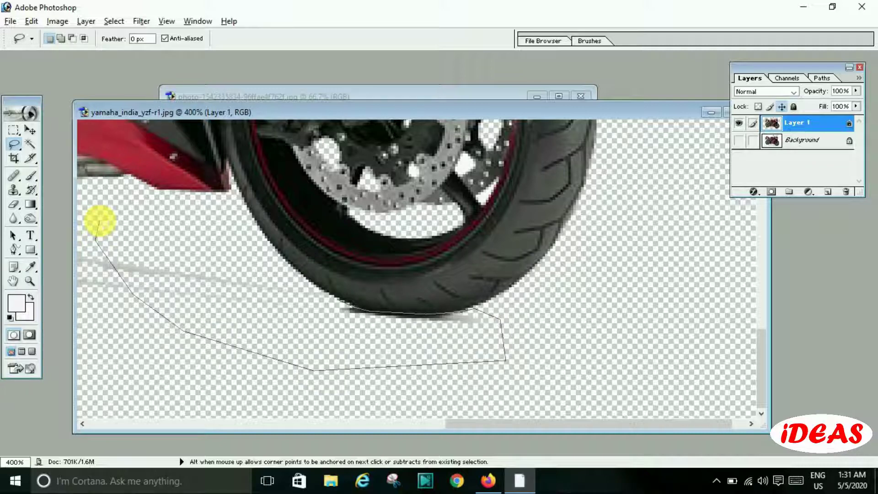
left_click_drag(98, 221, 100, 221)
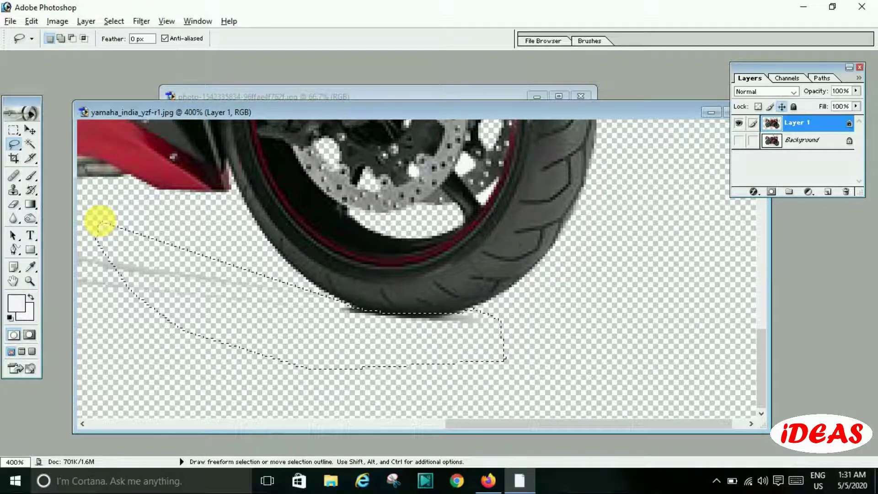
key("Delete")
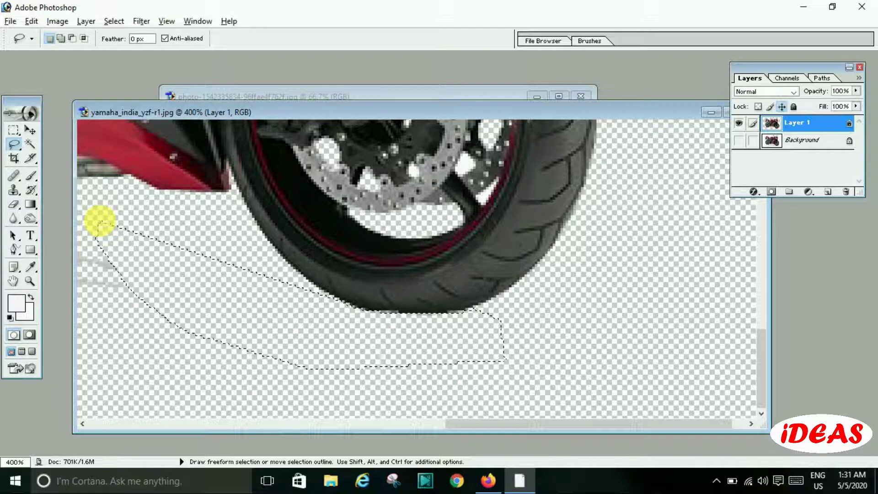
left_click_drag(559, 421, 329, 427)
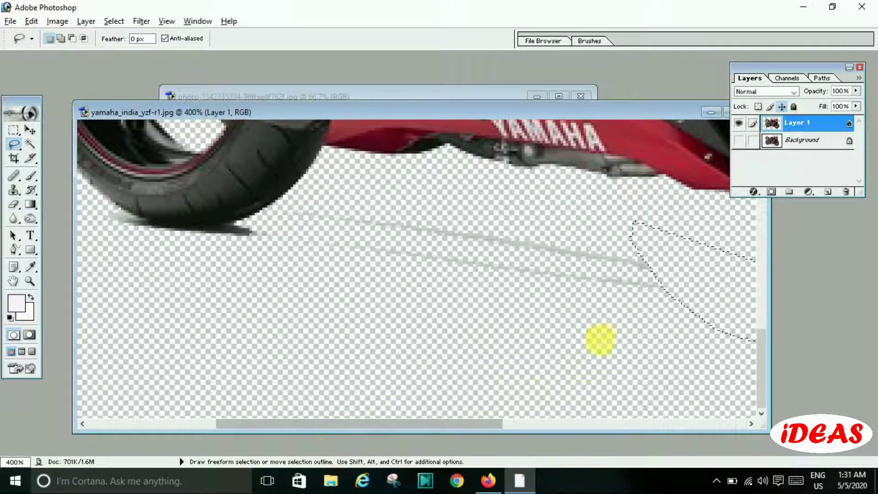
key("ctrl+d")
Lasso and delete the grey streaks between the wheels and the shadow under the rear tyre
mouse_move(437, 329)
left_mouse_down()
mouse_move(286, 201)
mouse_move(265, 261)
mouse_move(309, 315)
left_mouse_up()
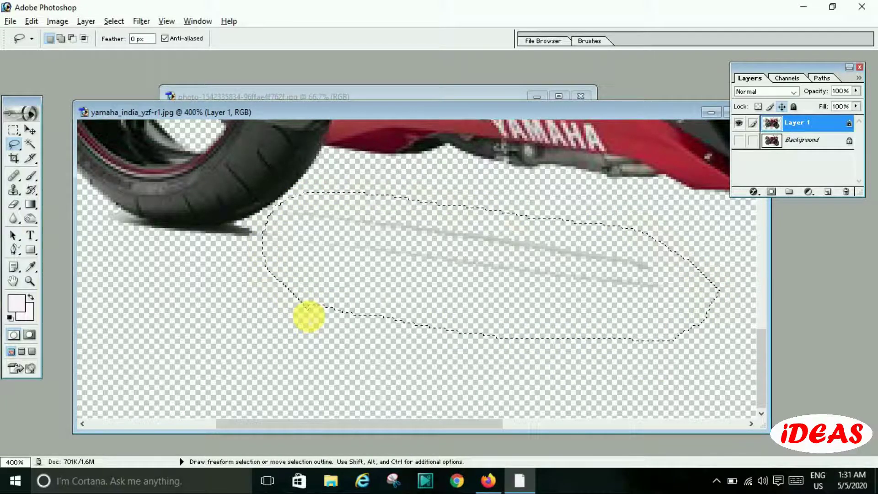
key("Delete")
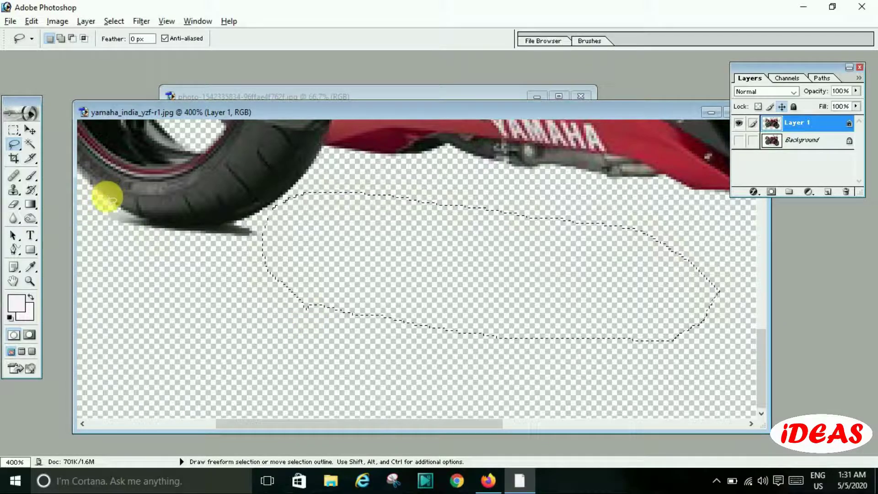
key("alt")
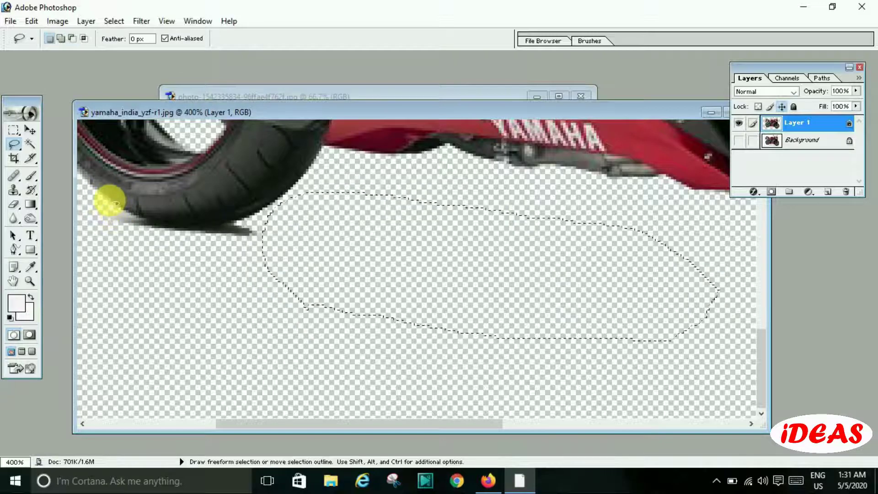
left_click(112, 200)
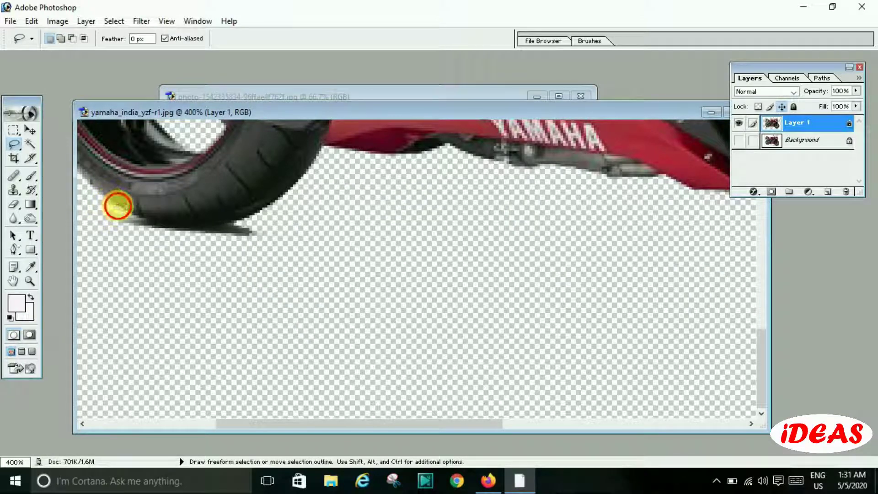
left_click_drag(112, 203, 166, 224)
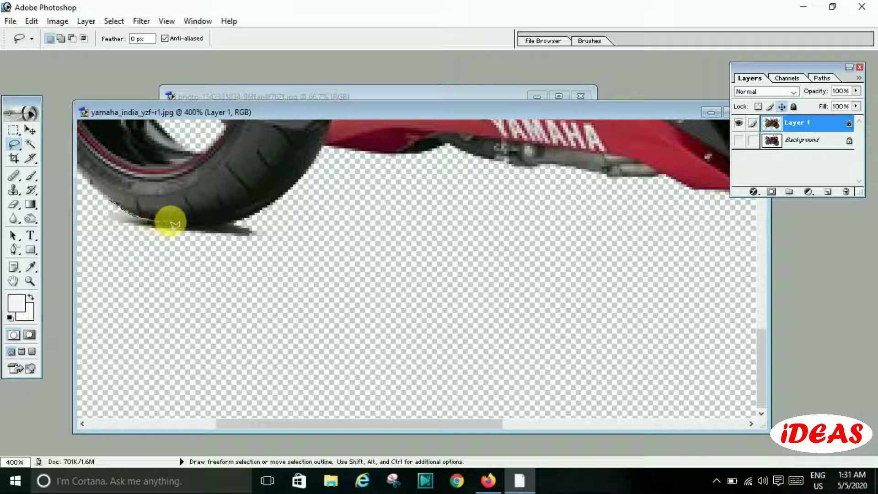
mouse_move(165, 224)
left_mouse_down()
mouse_move(247, 224)
mouse_move(307, 241)
mouse_move(151, 305)
mouse_move(74, 211)
left_mouse_up()
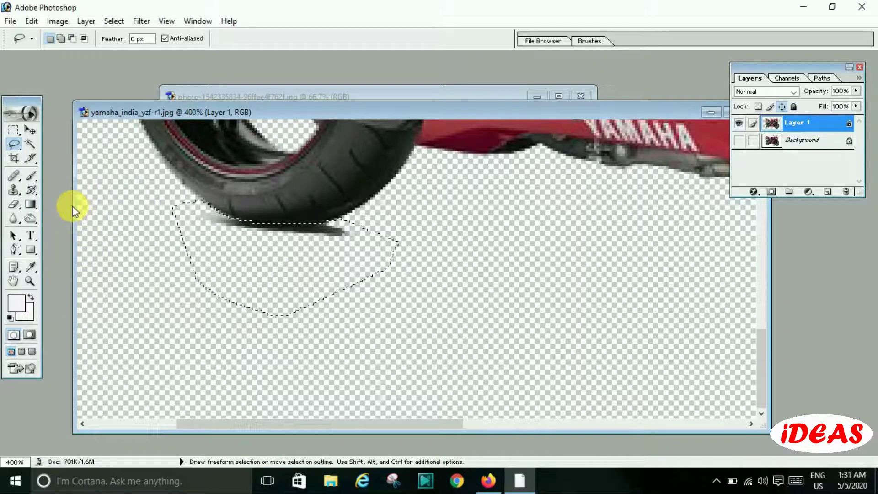
key("Delete")
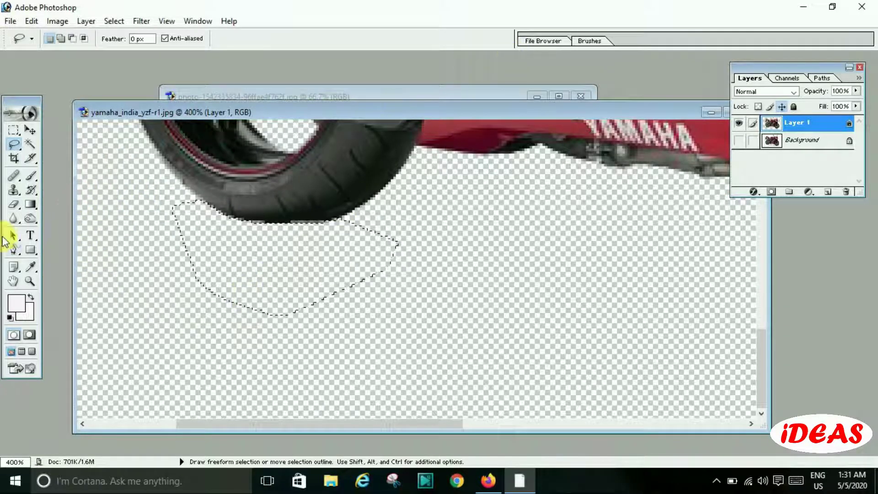
Zoom back out to the whole motorcycle and shrink its window to reveal the road photo
left_click(31, 281)
left_click(494, 293, "alt")
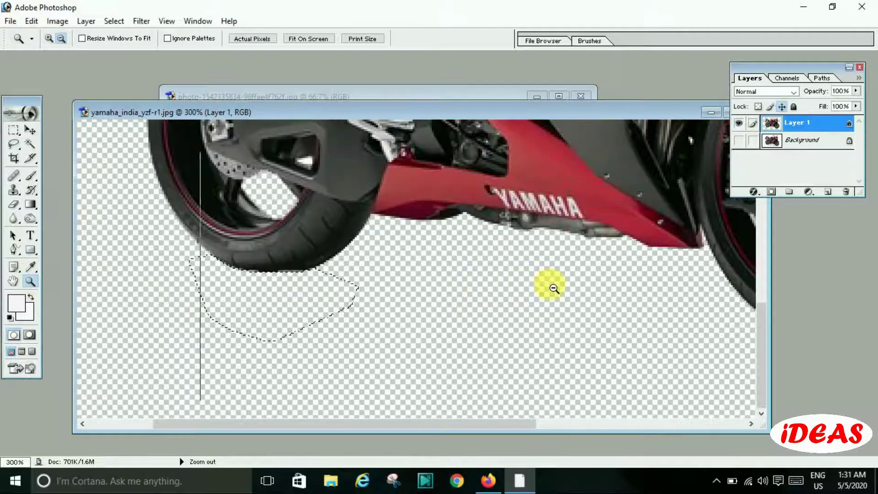
left_click(571, 298, "alt")
left_click(691, 357, "alt")
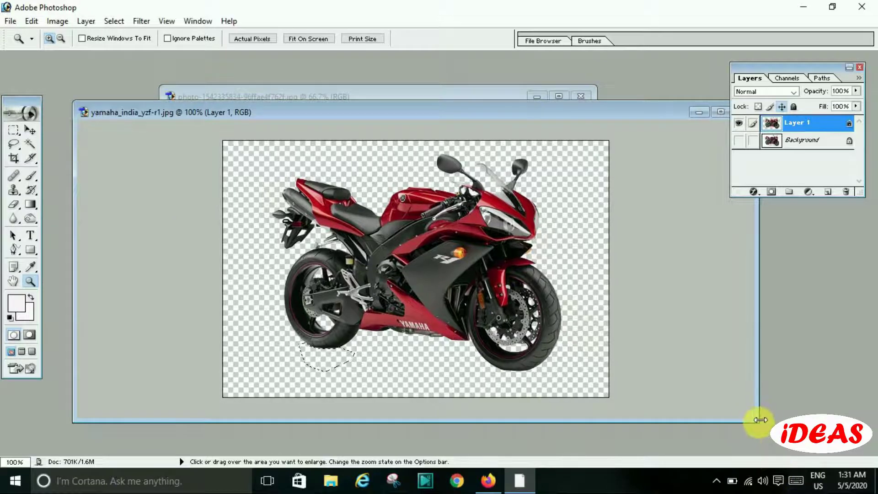
left_click_drag(759, 420, 453, 431)
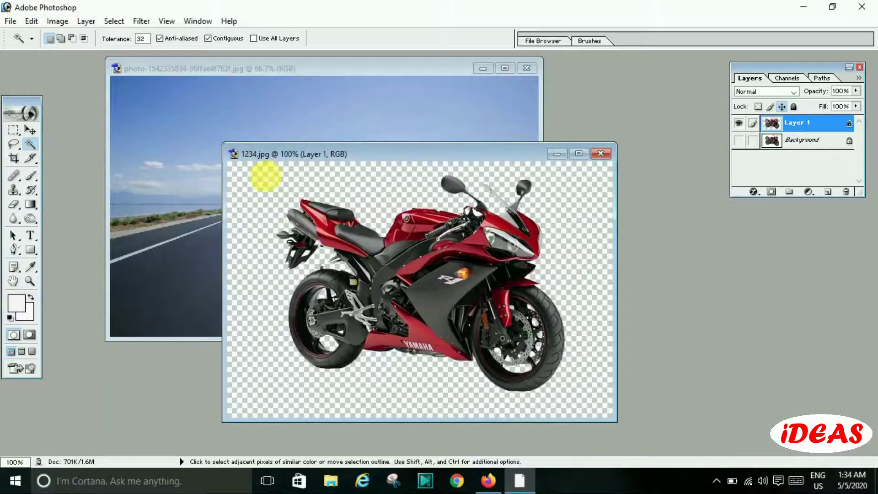
Save the cut-out Yamaha as PNG '12345' on the Desktop, then close the original without saving
left_click(10, 22)
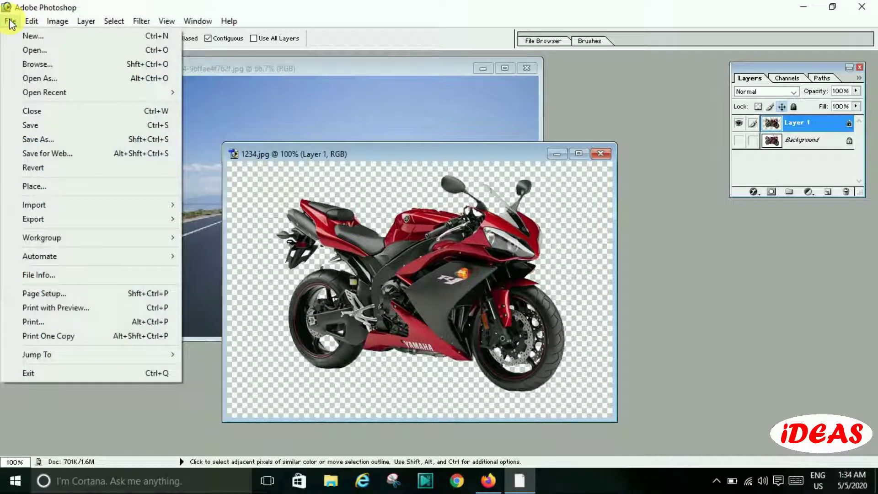
left_click(69, 140)
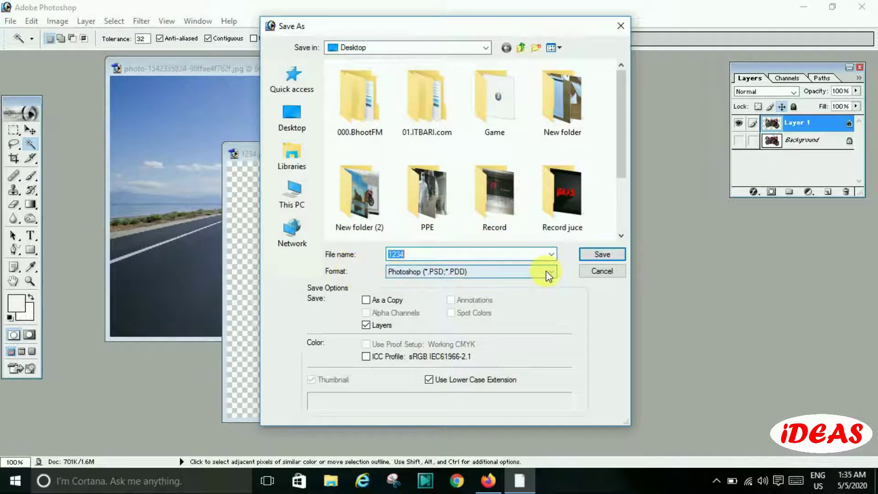
left_click(546, 272)
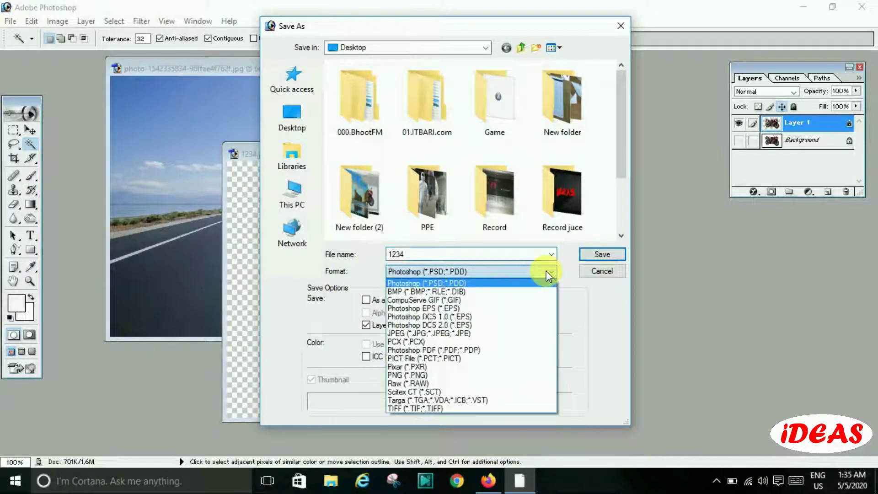
left_click(419, 377)
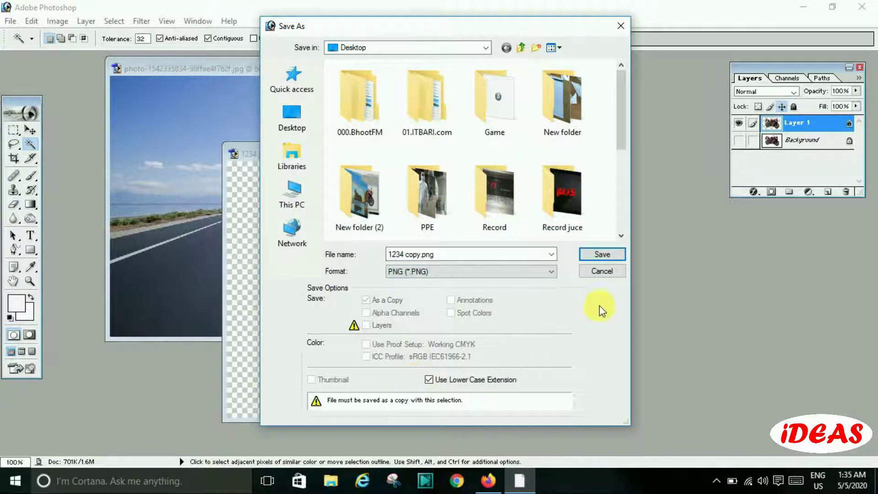
left_click(435, 254)
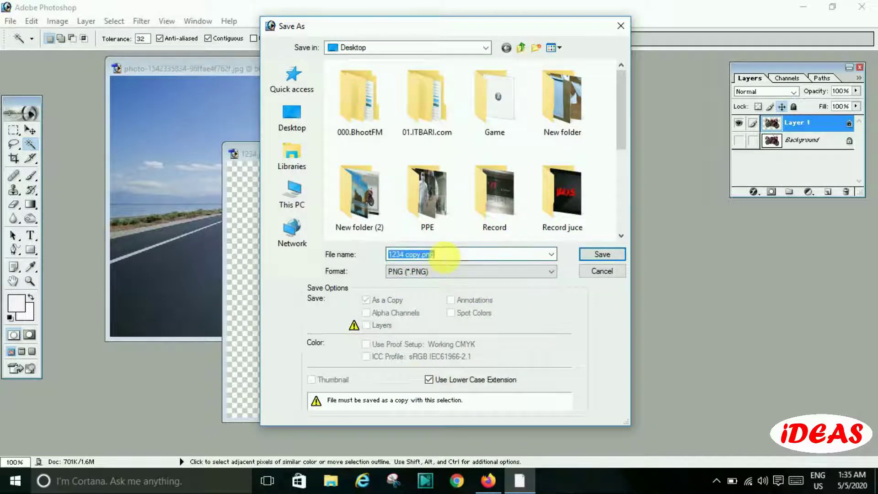
type("1")
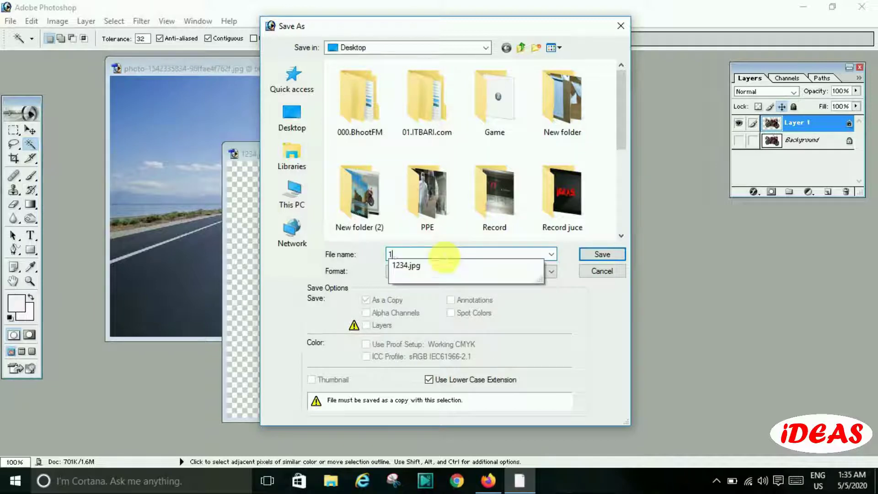
type("2345")
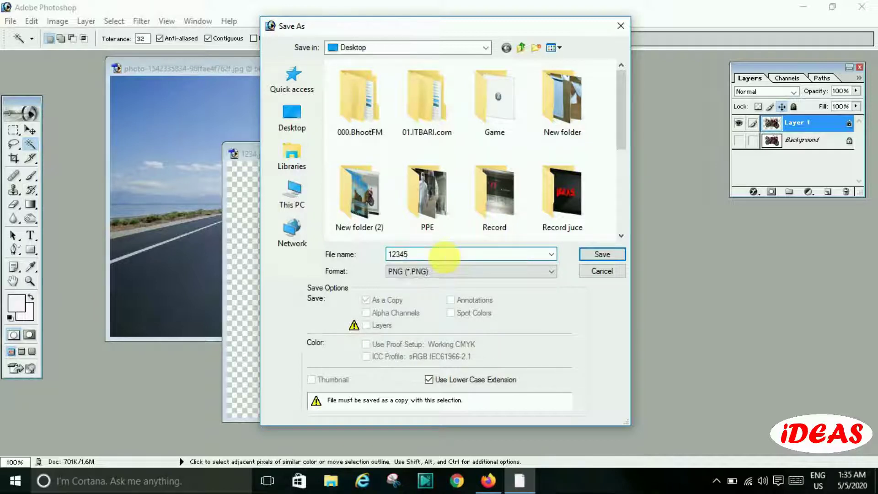
left_click(600, 254)
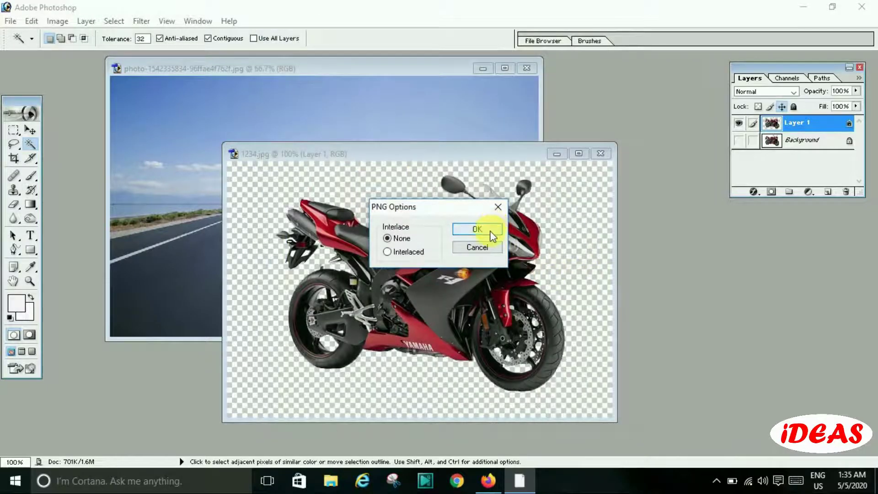
left_click(477, 229)
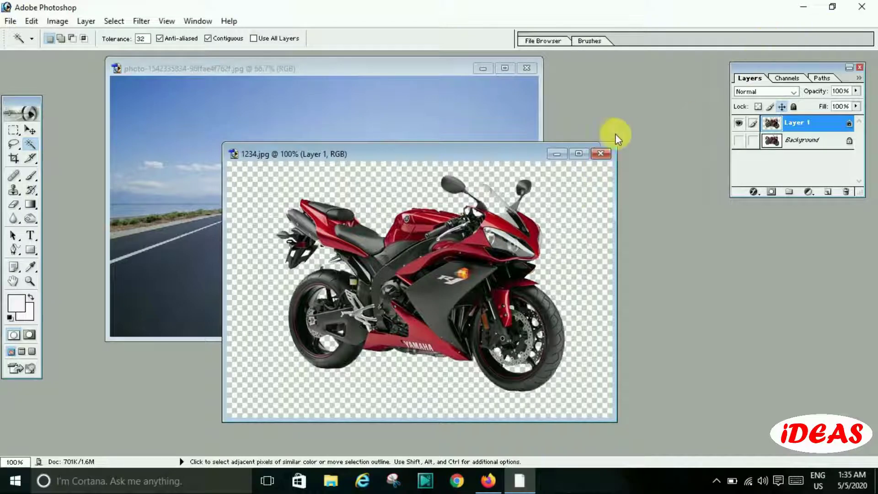
left_click(599, 155)
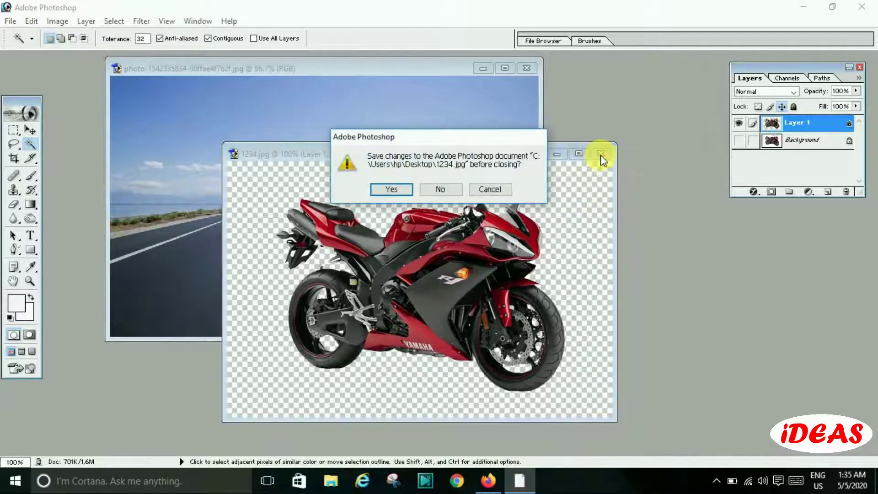
left_click(437, 191)
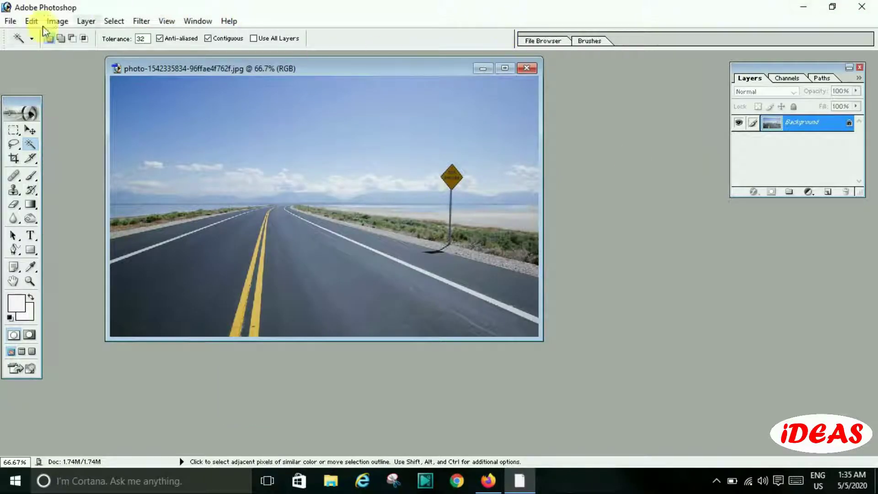
Reopen the transparent cut-out 12345.png from the Desktop
left_click(11, 21)
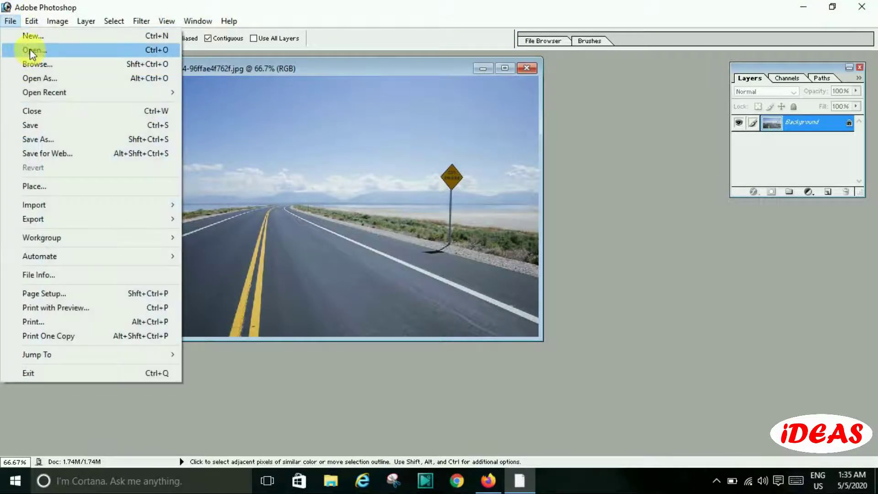
left_click(30, 48)
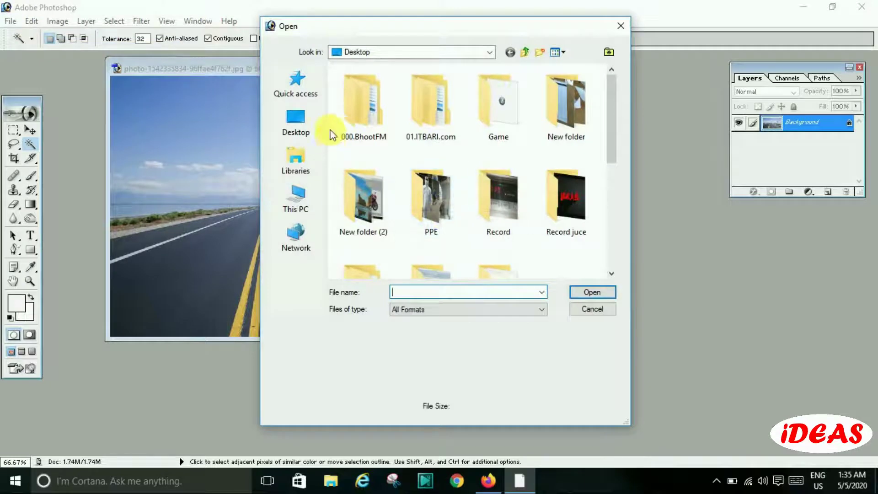
left_click(297, 119)
scroll(546, 188, "down", 5)
scroll(542, 178, "down", 5)
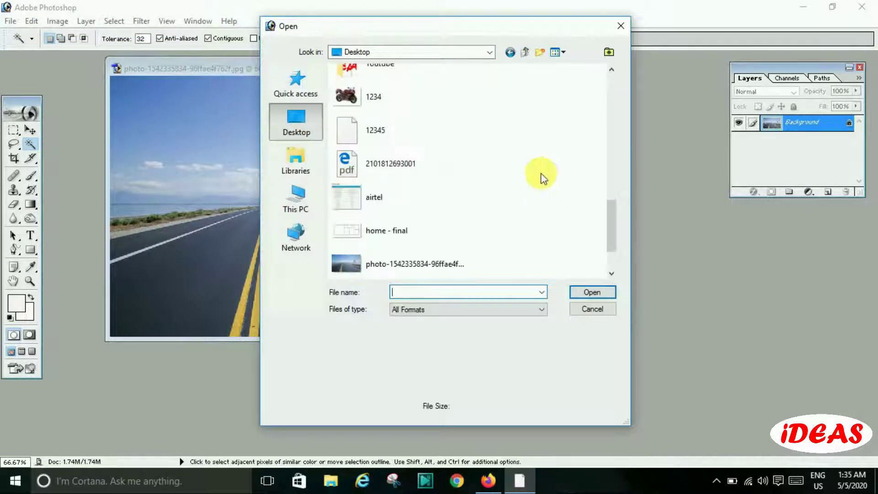
scroll(541, 176, "down", 3)
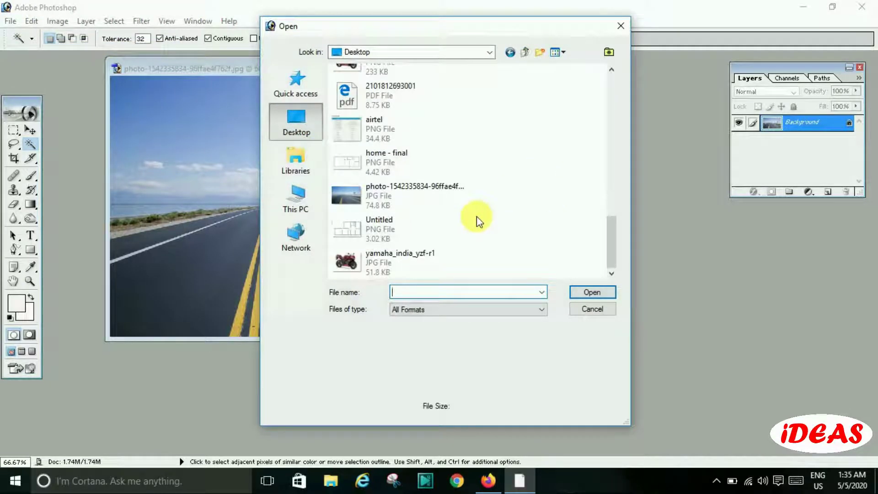
scroll(476, 215, "up", 2)
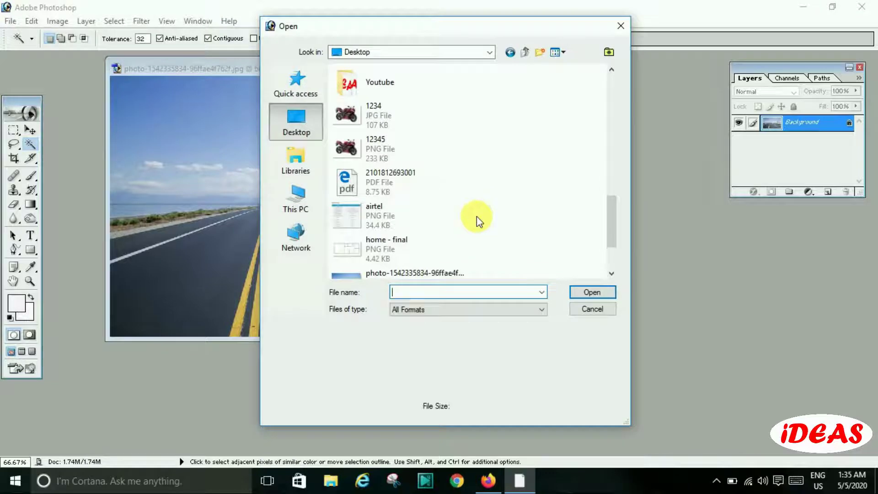
left_click(372, 153)
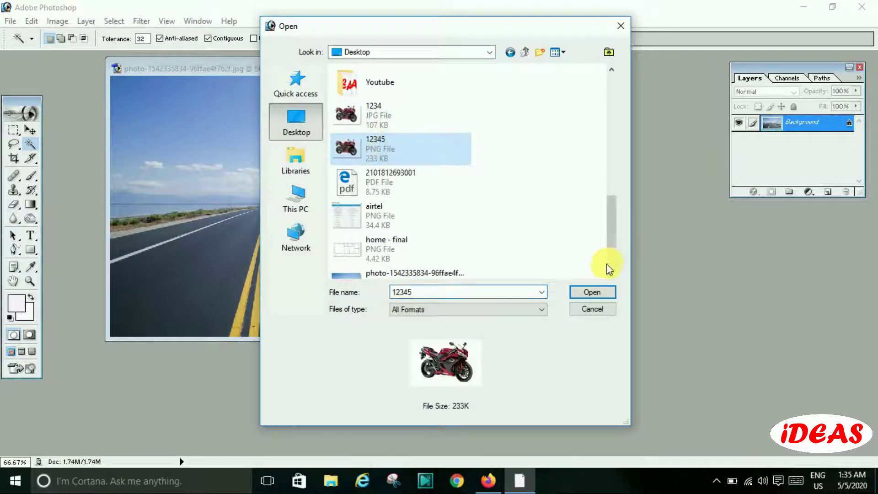
left_click(593, 295)
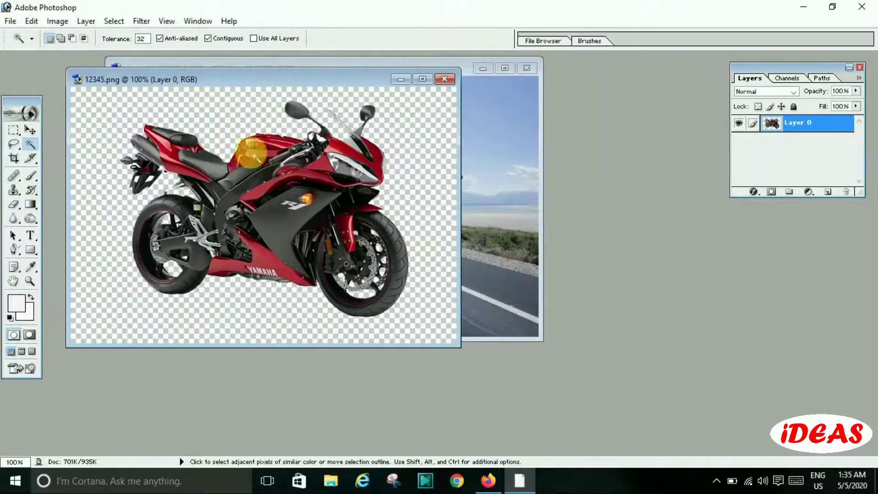
Drag the Yamaha from 12345.png into the road photo and settle it on the road near the centre
left_click_drag(204, 83, 459, 182)
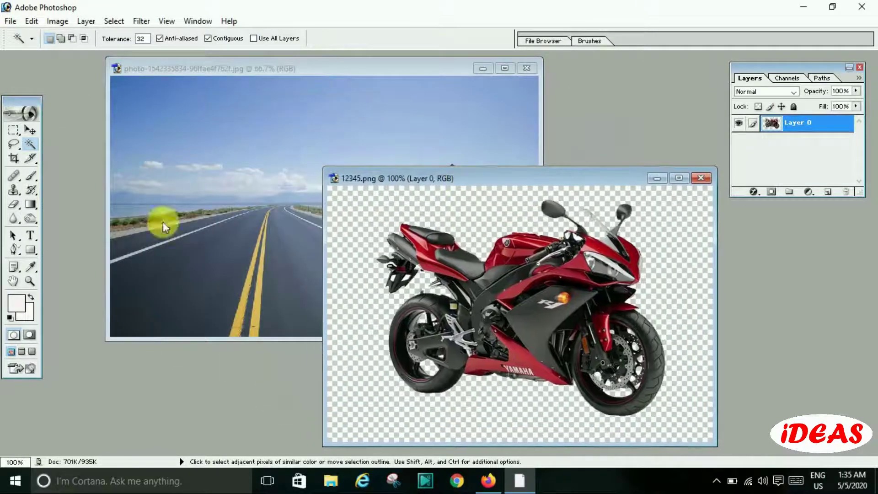
left_click(28, 131)
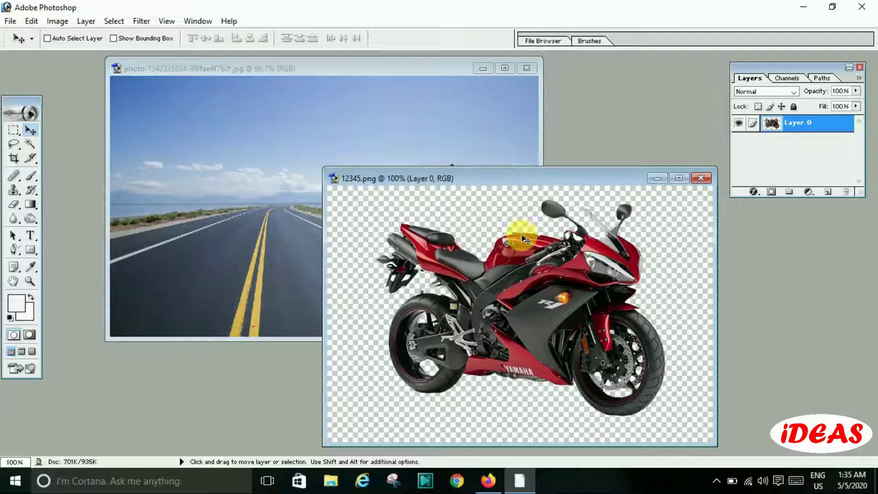
mouse_move(525, 239)
left_mouse_down()
mouse_move(439, 215)
mouse_move(283, 148)
left_mouse_up()
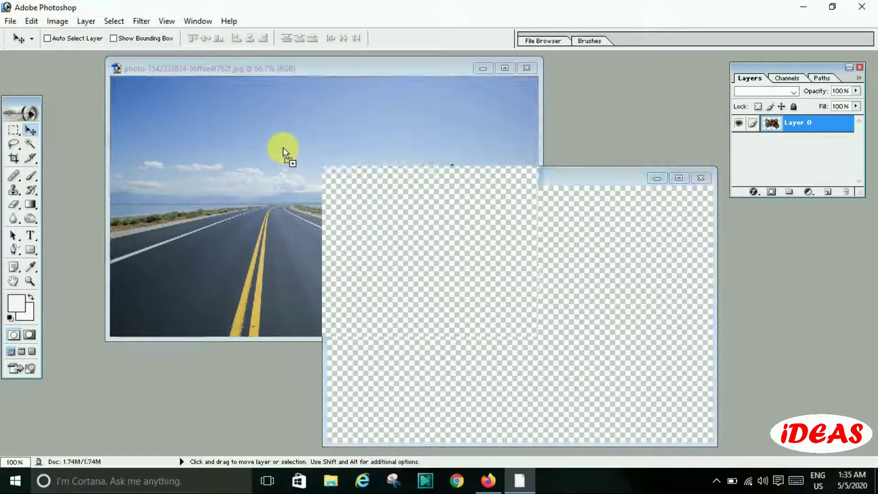
mouse_move(284, 147)
left_mouse_down()
mouse_move(339, 237)
mouse_move(305, 231)
mouse_move(300, 256)
left_mouse_up()
mouse_move(310, 244)
left_mouse_down()
mouse_move(368, 249)
mouse_move(313, 244)
mouse_move(326, 242)
left_mouse_up()
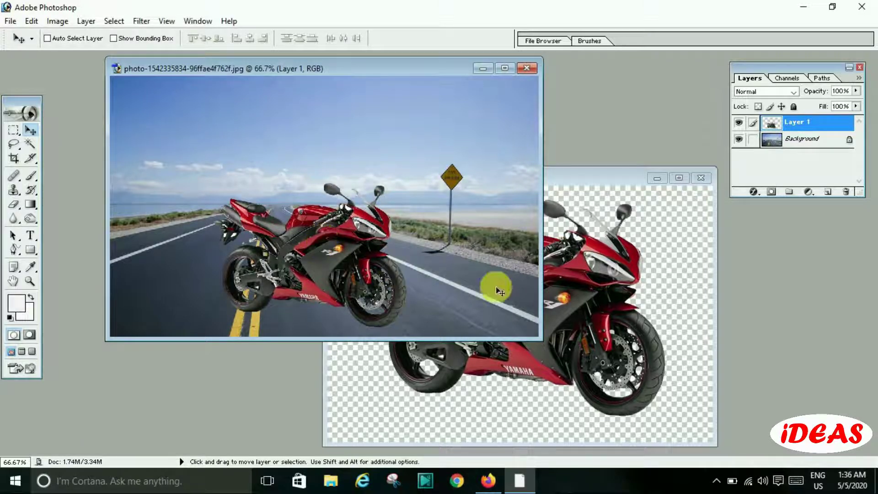
left_click_drag(353, 254, 364, 271)
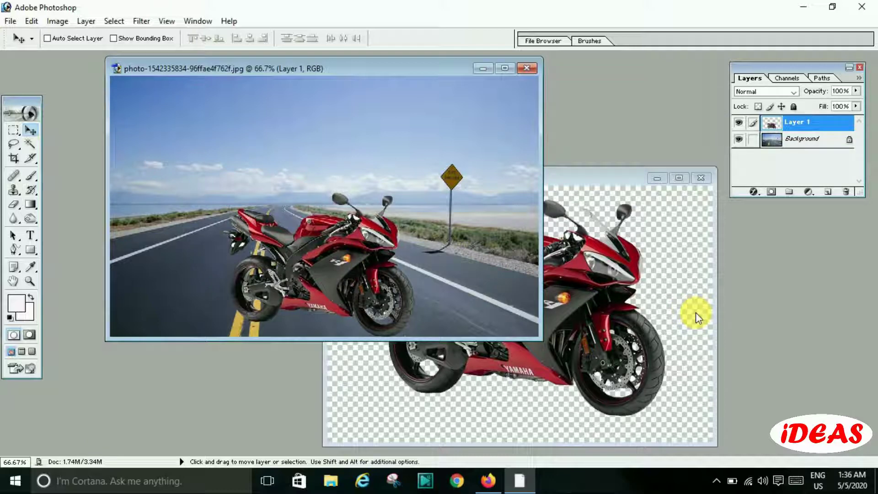
Save the composite as JPEG '121' on the Desktop with the default quality settings
left_click(11, 23)
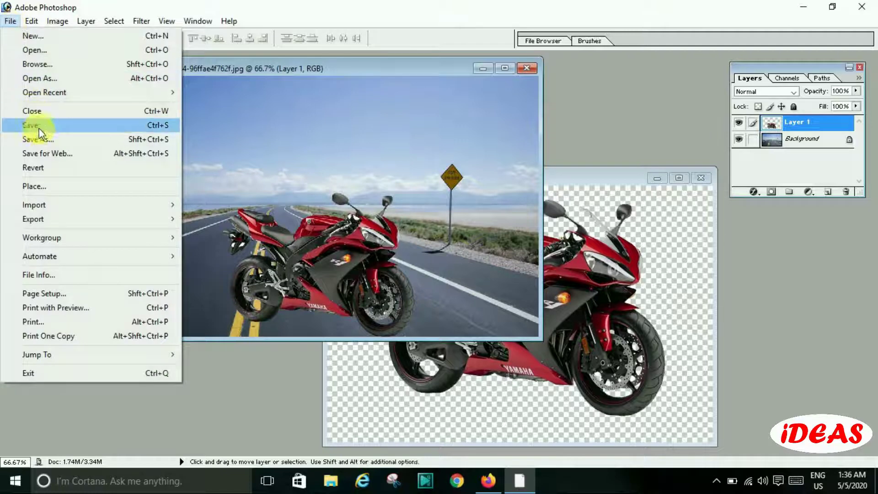
left_click(40, 138)
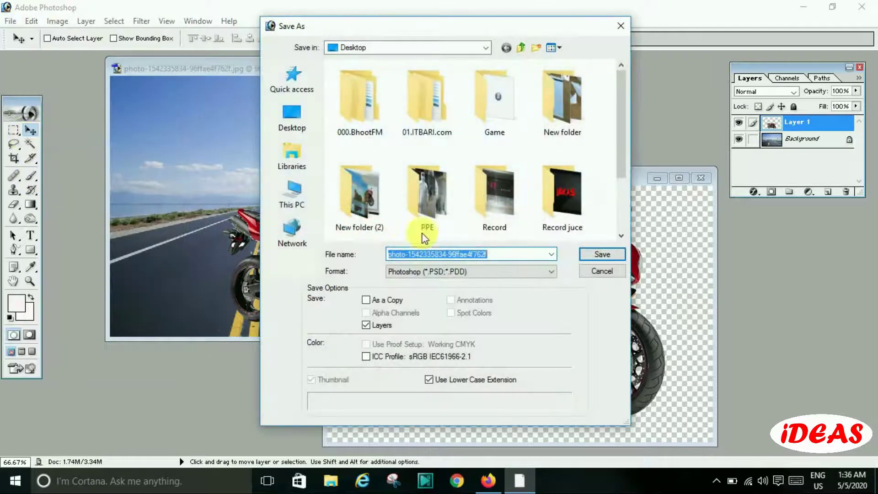
left_click(545, 275)
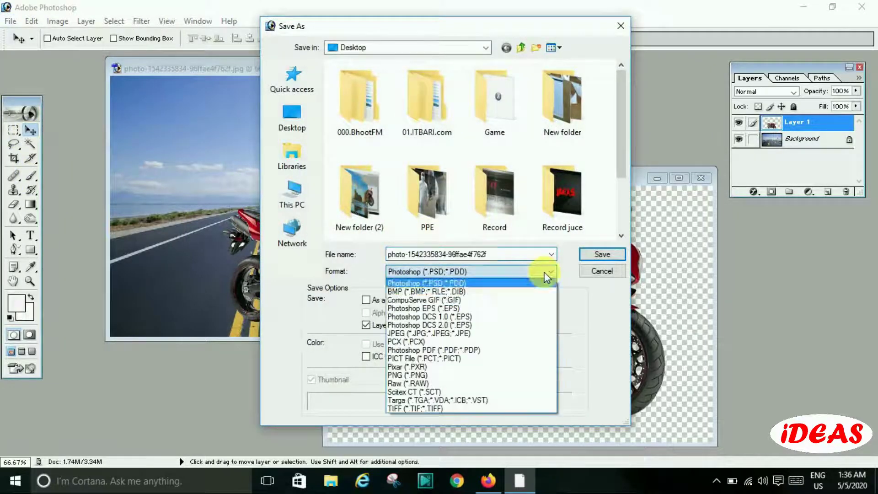
left_click(471, 333)
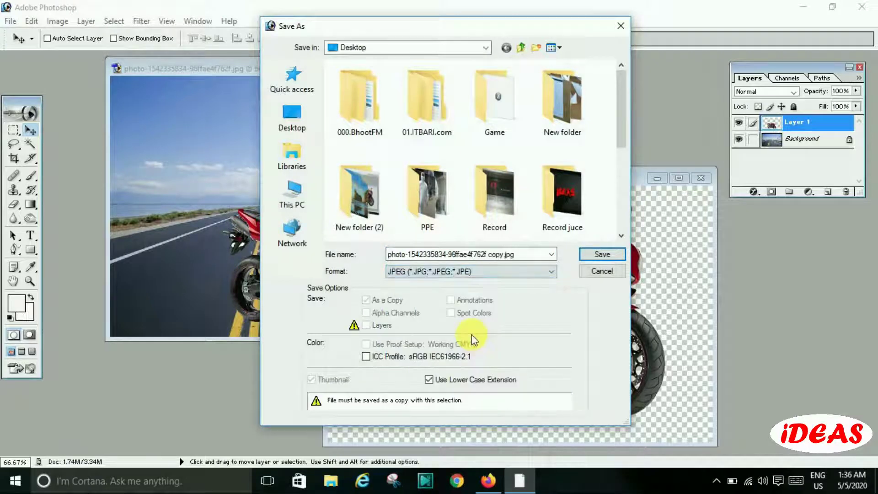
left_click(532, 253)
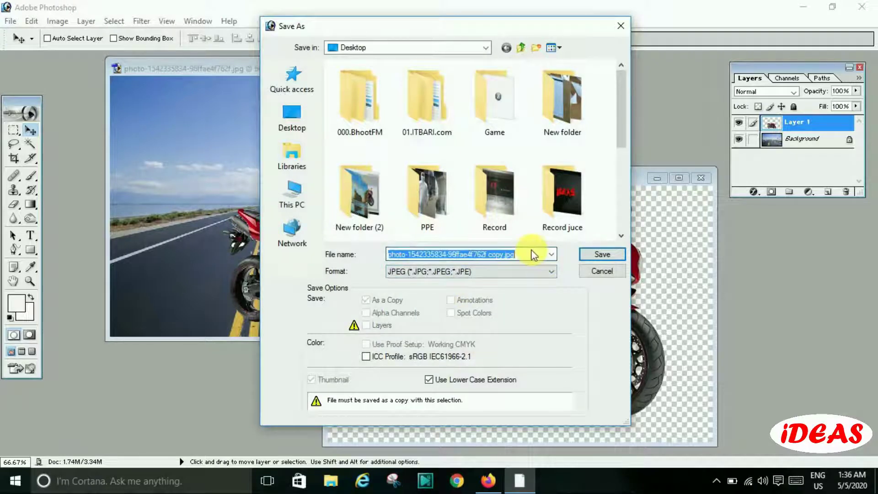
type("1")
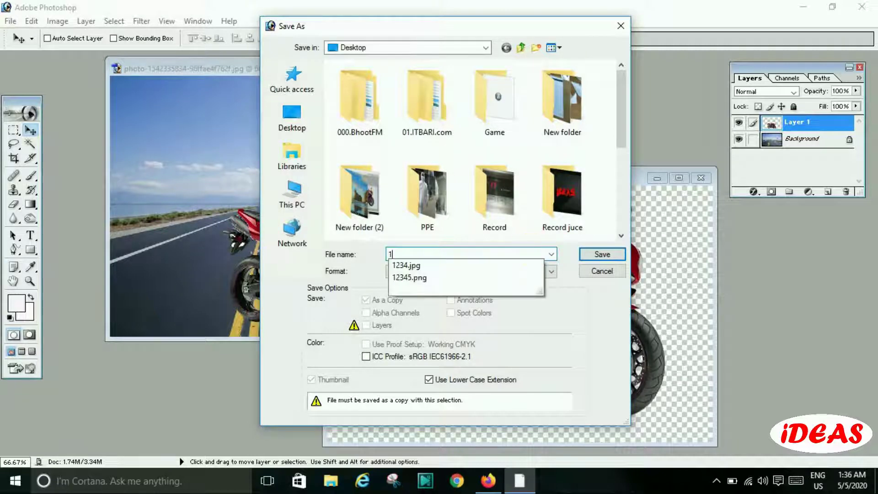
type("2")
type("1")
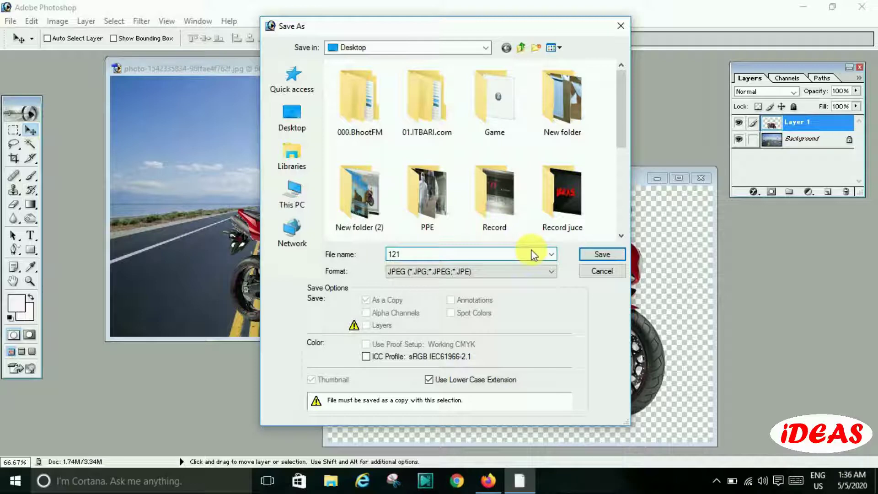
left_click(601, 254)
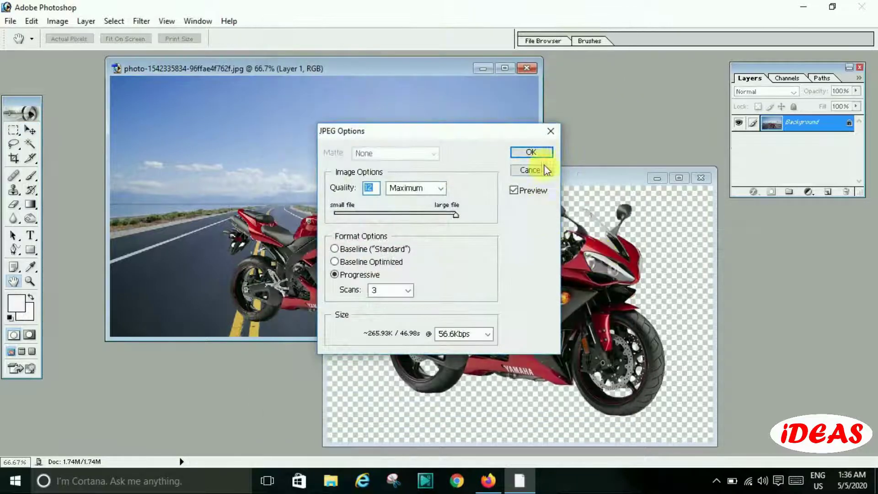
left_click(529, 153)
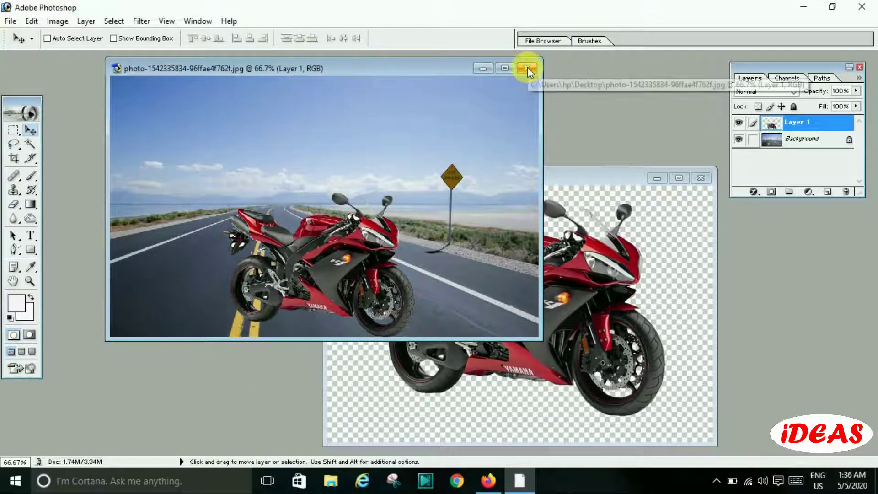
Close the road photo without saving and quit Photoshop
left_click(527, 69)
left_click(456, 191)
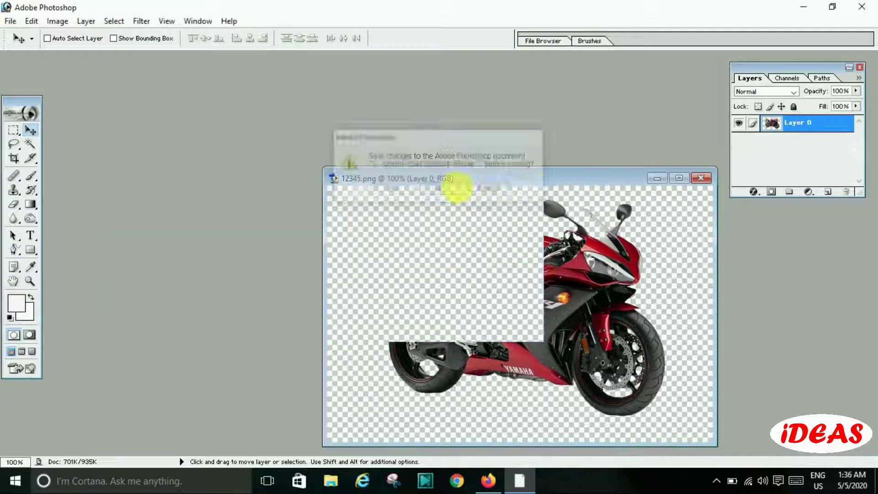
left_click(862, 7)
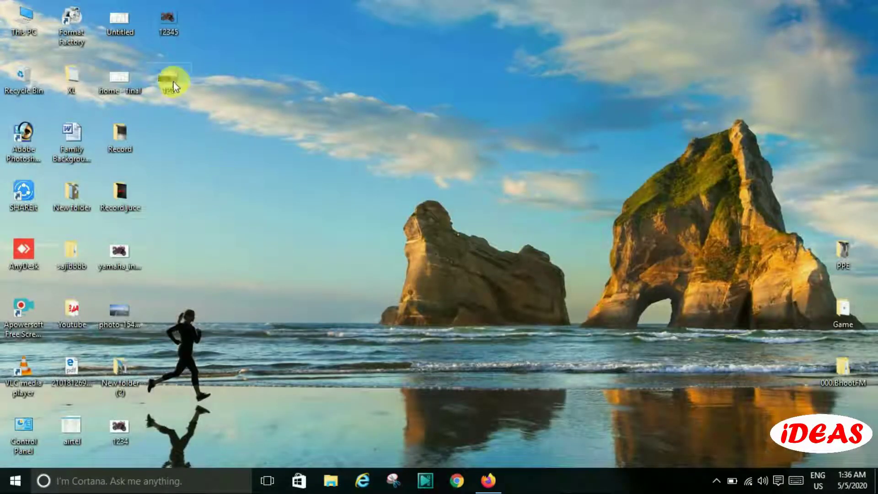
Open the saved 121 composite in Windows Photos to view the red Yamaha on the road
double_click(171, 89)
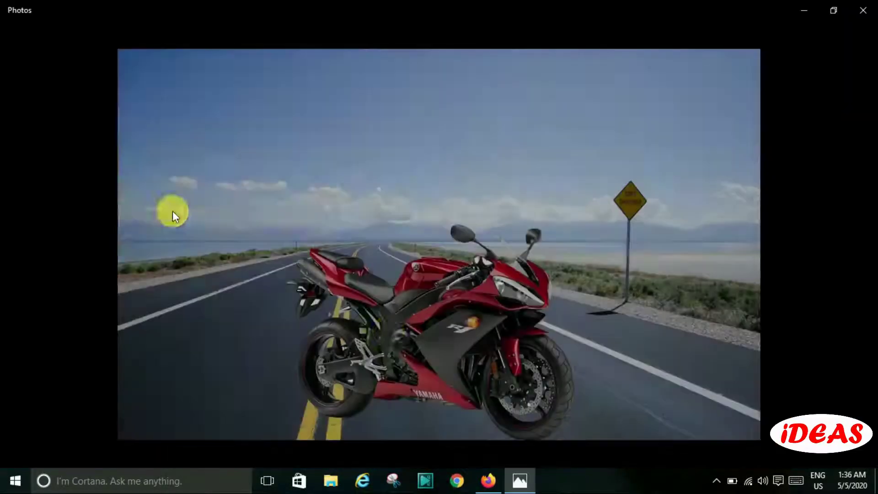